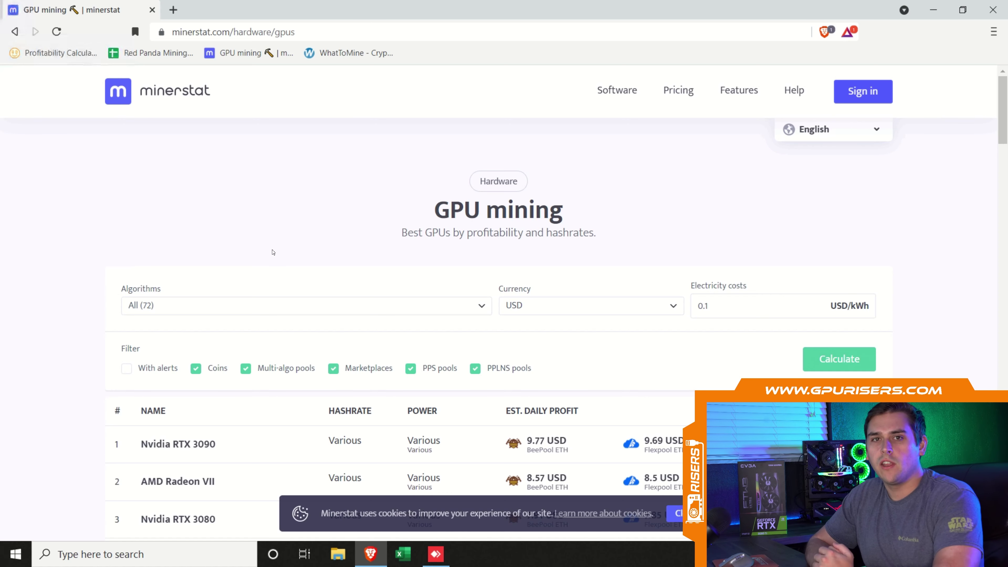
- Dismiss the cookie notice and open the Nvidia RTX 3080Ti mining calculator from the GPU profitability list
click(676, 513)
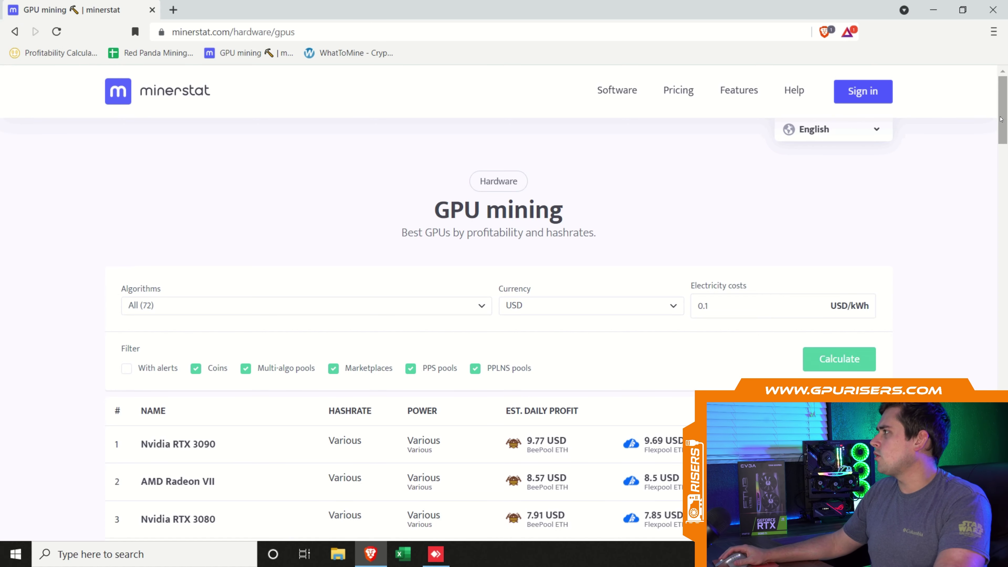
drag(1000, 119, 999, 185)
mouse_move(553, 287)
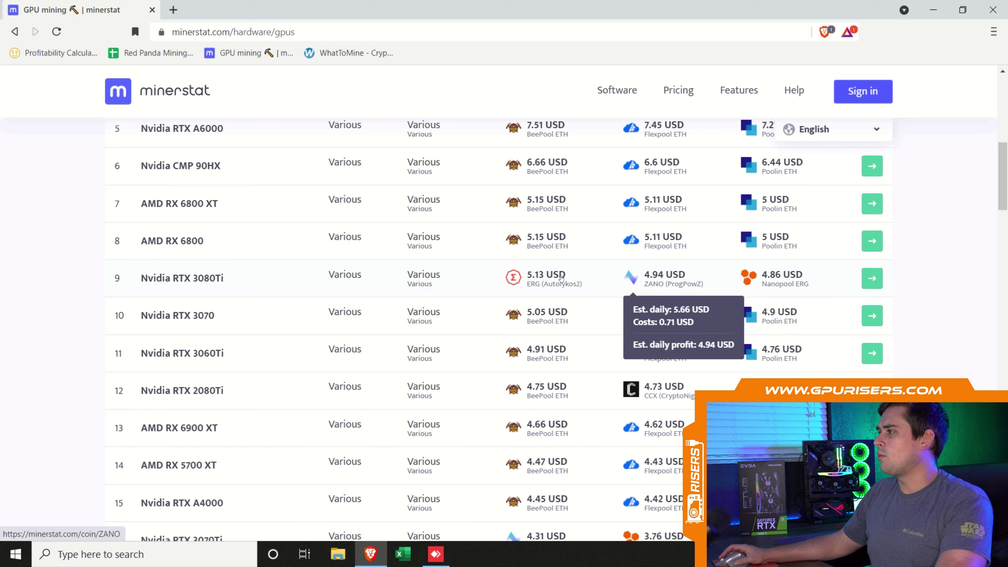
mouse_move(703, 283)
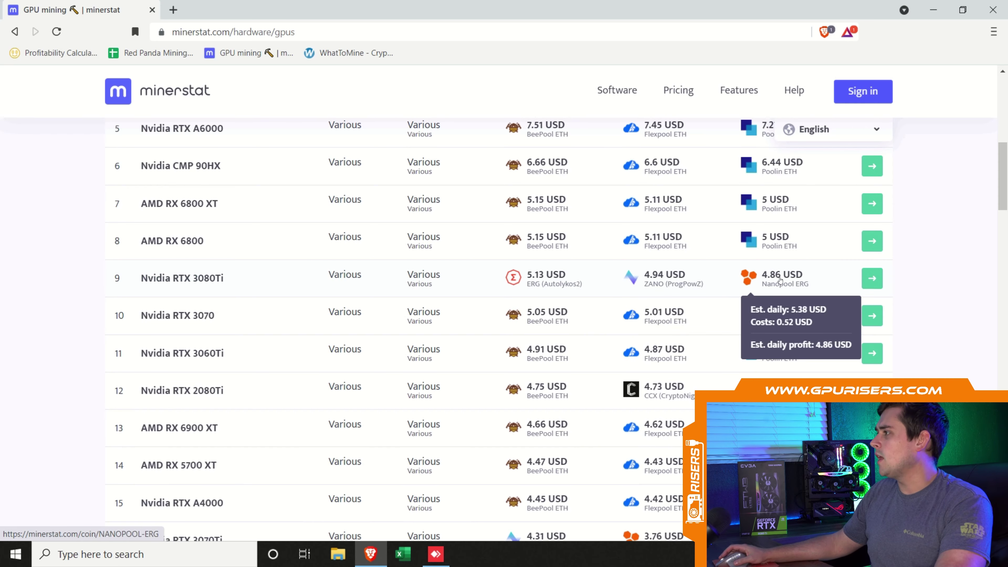
click(361, 279)
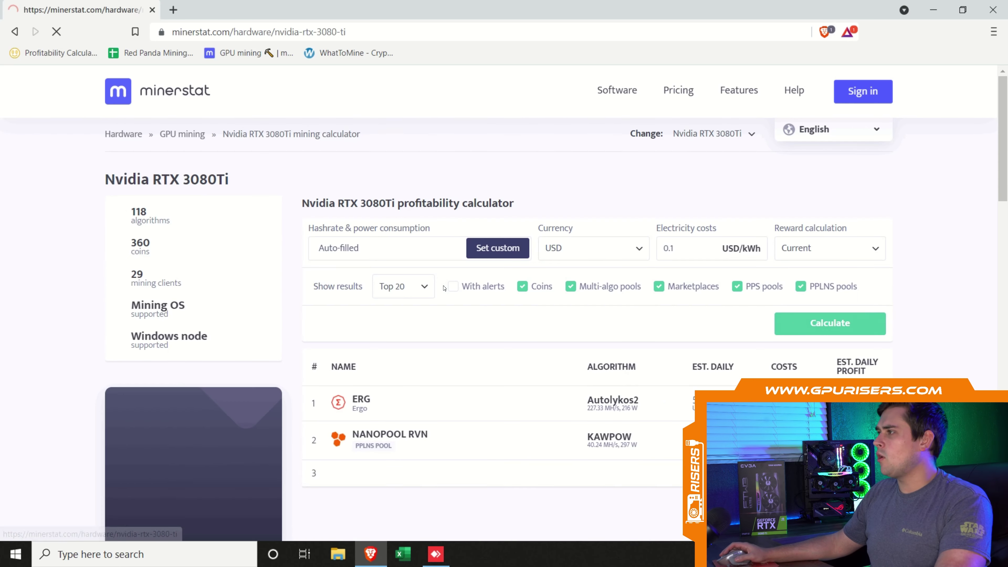
- Review the RTX 3080Ti's coin profitability table and its suggested overclock settings
scroll(479, 250, down, 3)
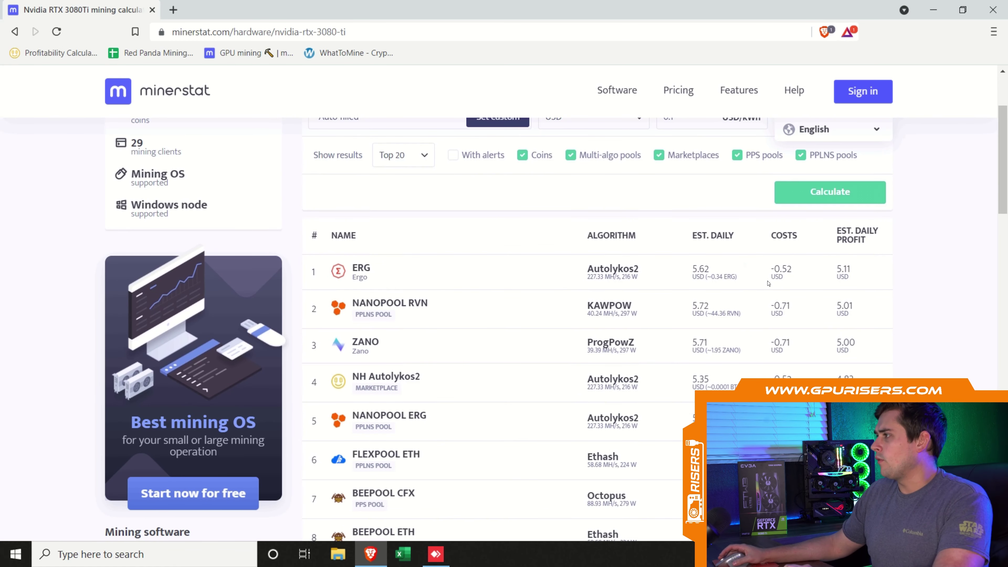
scroll(710, 269, down, 1)
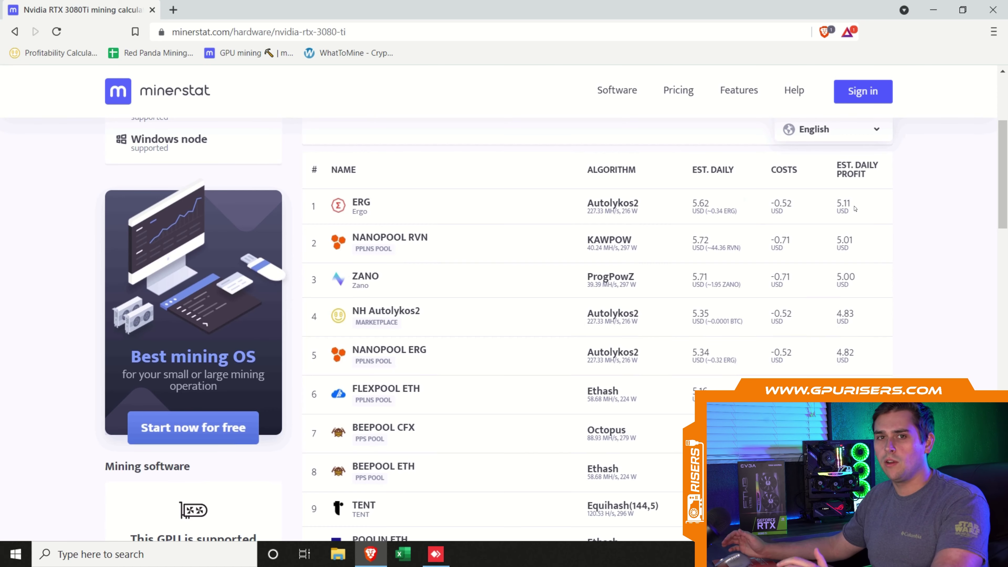
scroll(537, 405, up, 2)
scroll(538, 404, down, 3)
scroll(538, 403, down, 5)
scroll(574, 400, down, 6)
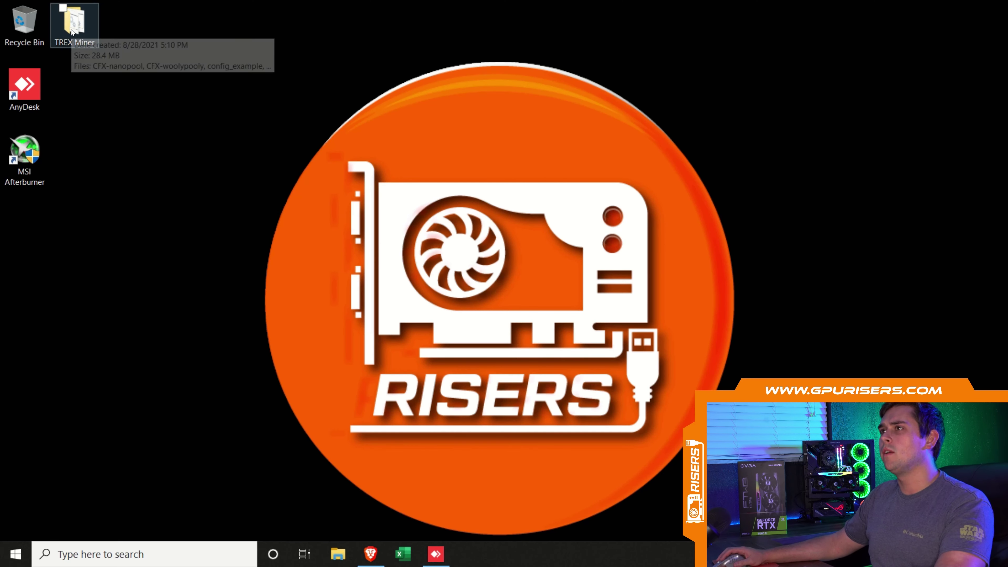
- Open the TREX Miner folder on the desktop and open its ETH-flexpool batch file for editing in Notepad
double_click(71, 29)
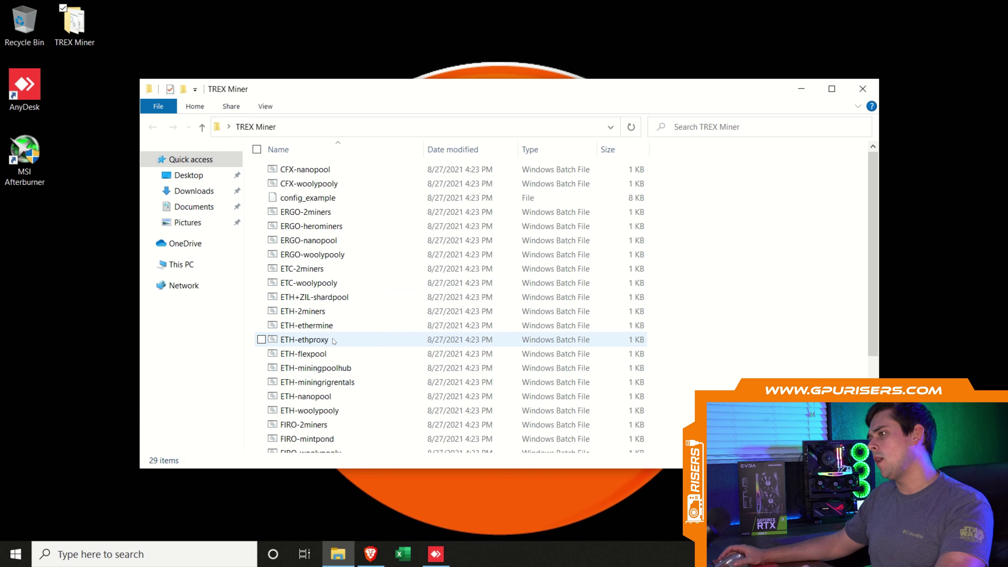
click(768, 319)
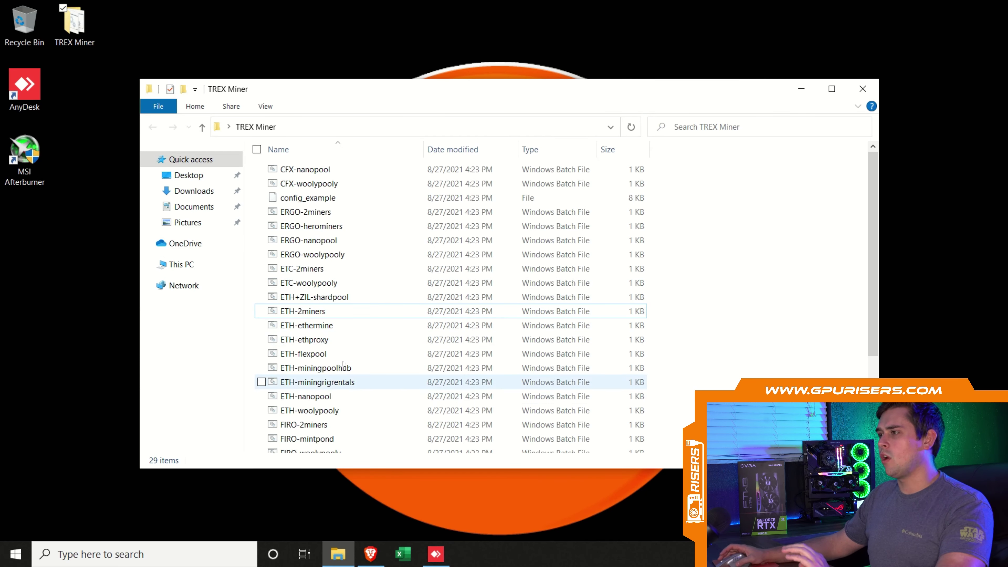
right_click(321, 355)
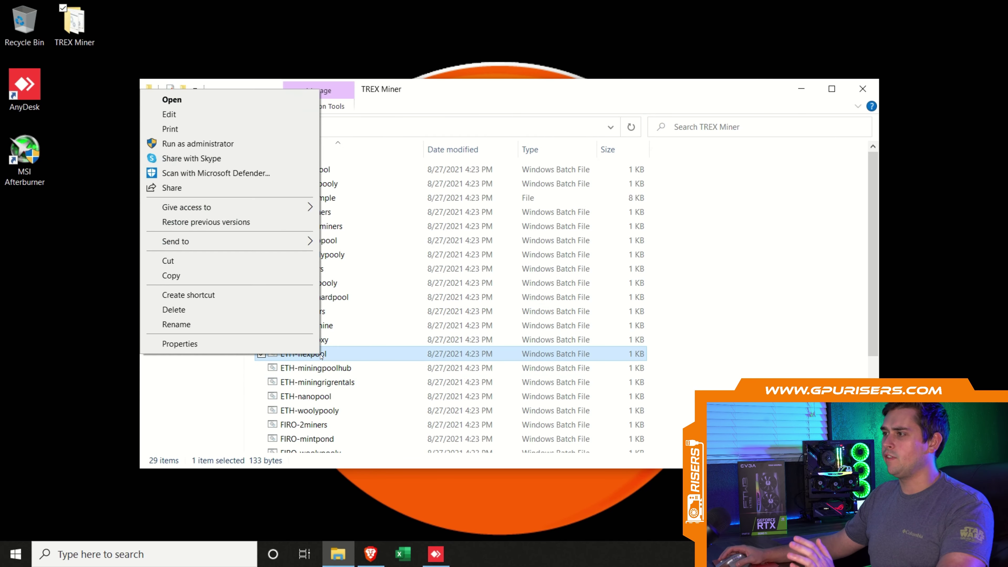
key(Escape)
right_click(323, 354)
click(173, 115)
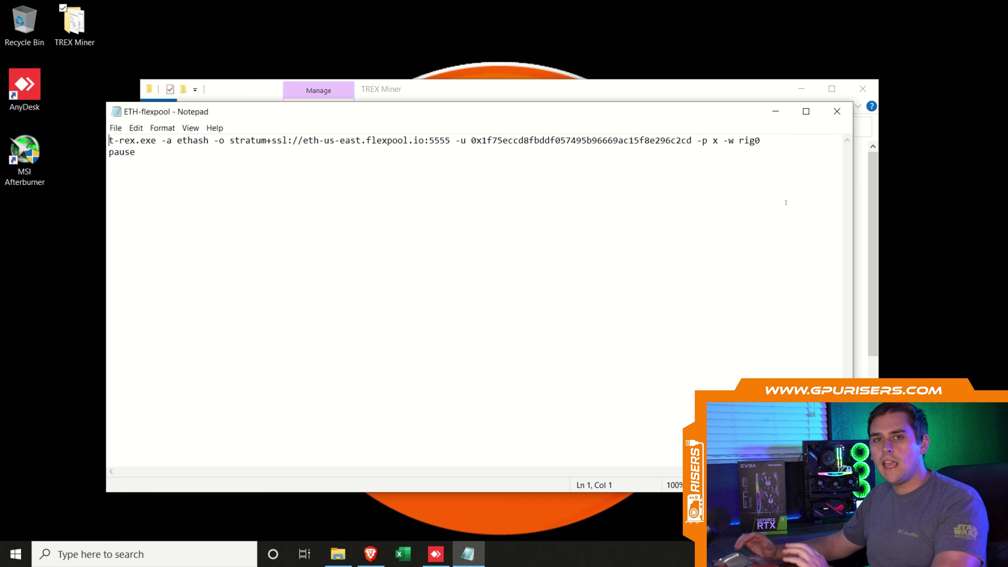
- Switch to the Brave browser, open the bookmarked Red Panda Mining spreadsheet in a new tab and check Ethereum hashrates on the 3080 Ti FE sheet
click(370, 554)
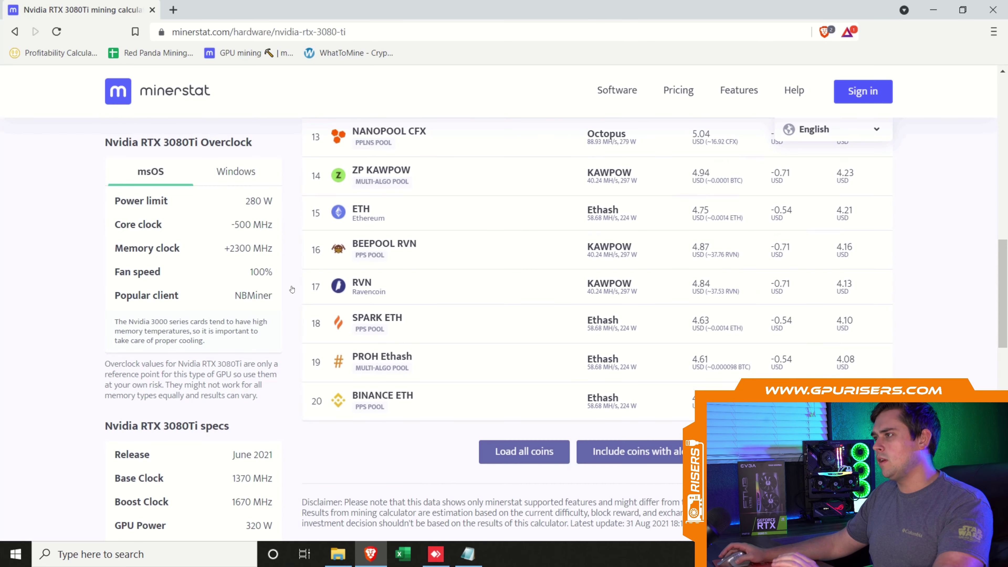
click(173, 9)
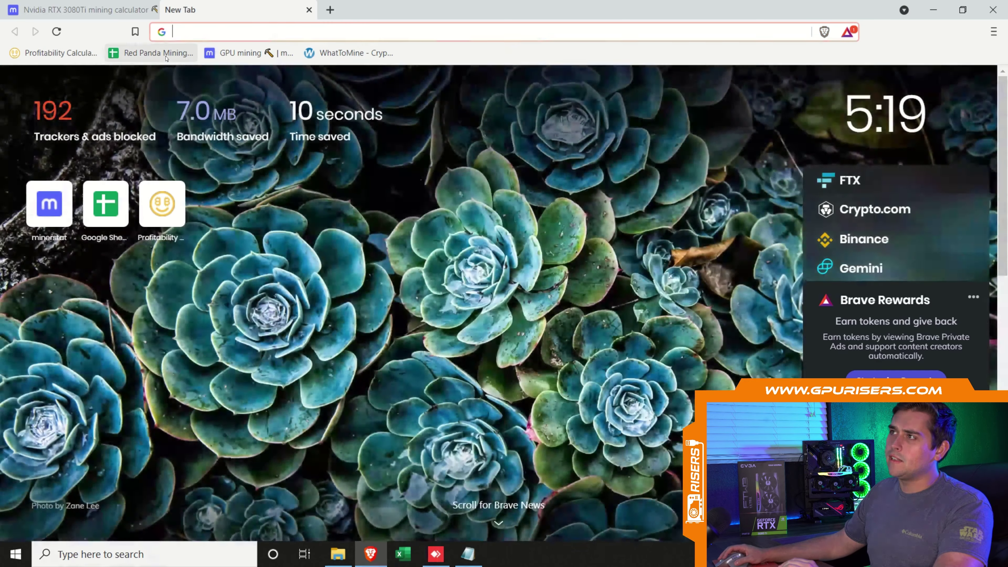
click(158, 53)
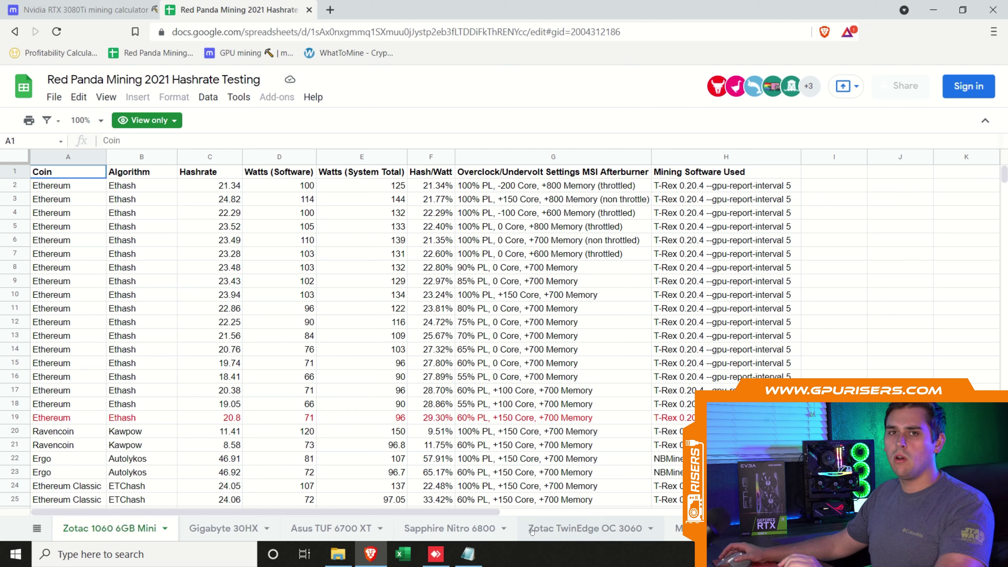
click(980, 528)
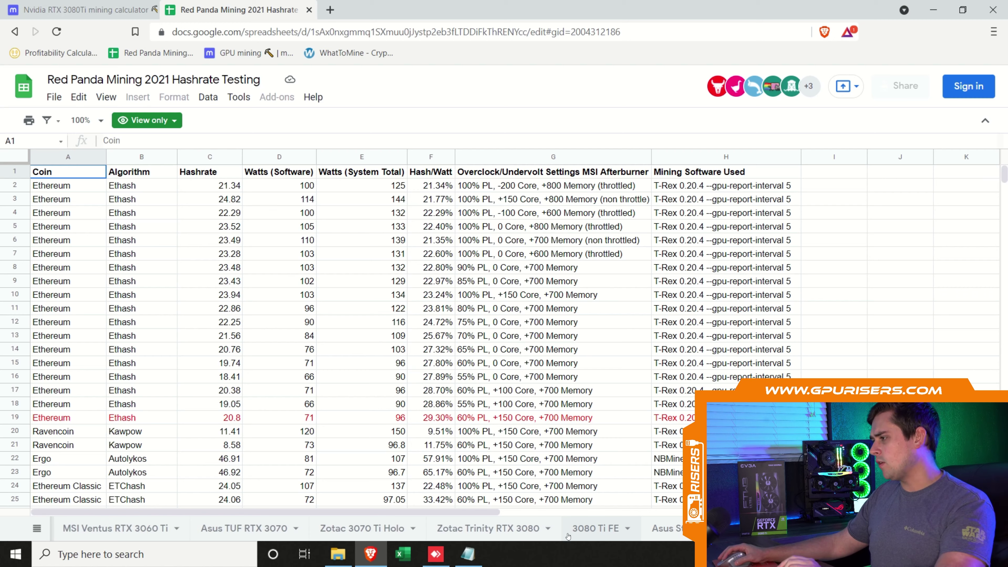
click(604, 532)
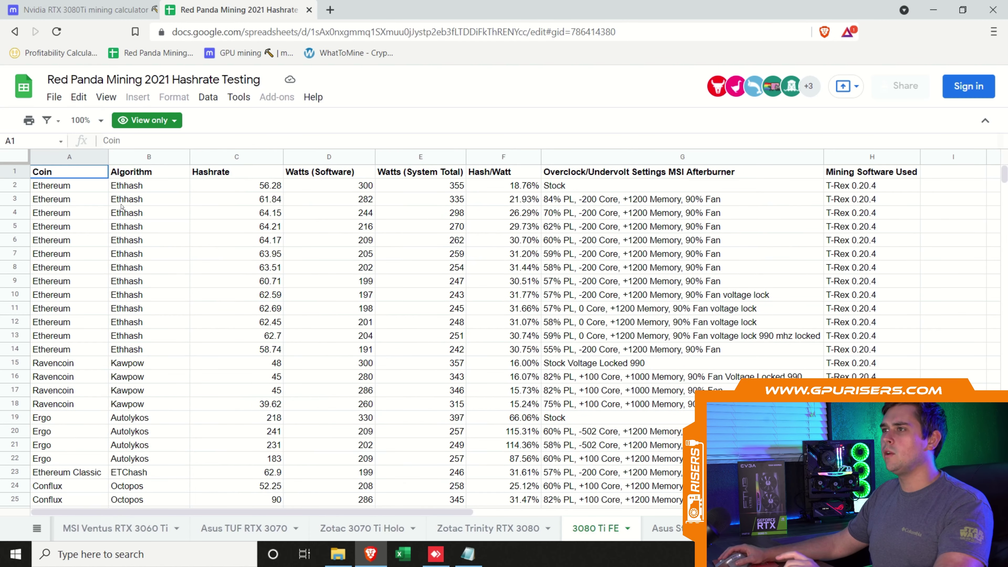
click(271, 257)
click(265, 239)
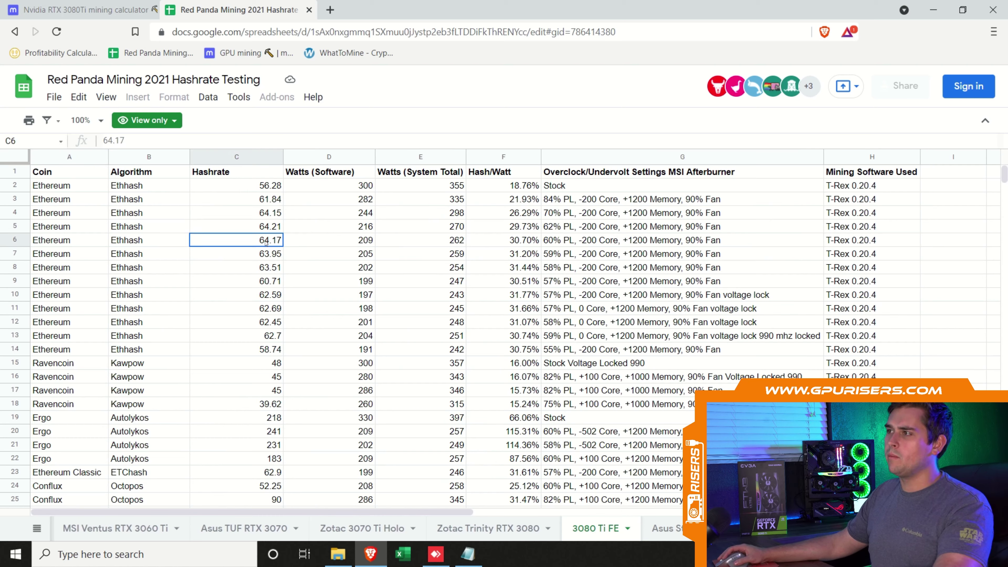
click(271, 214)
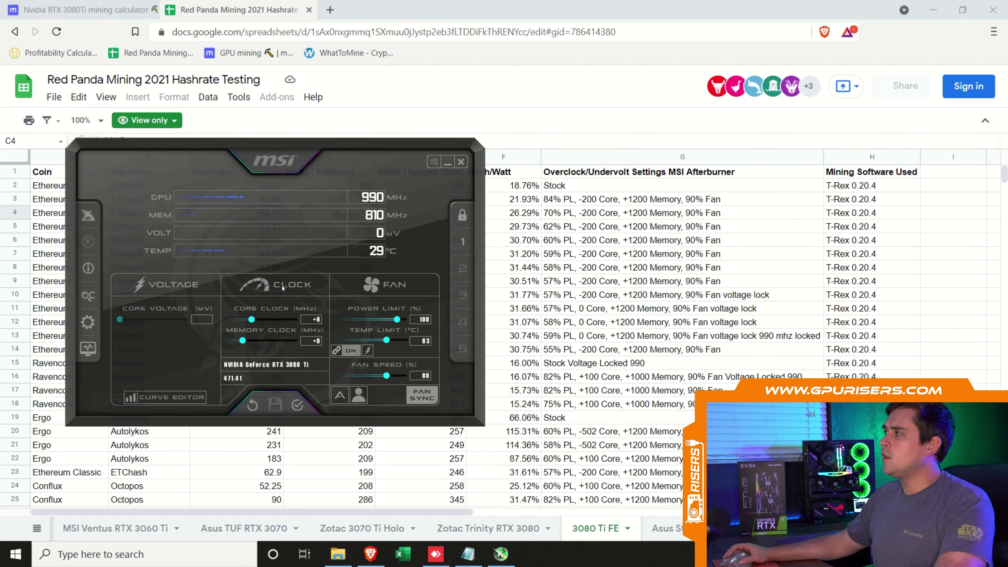
- In MSI Afterburner, set the power limit to 62% and the core clock offset to -200 MHz
drag(355, 152, 408, 259)
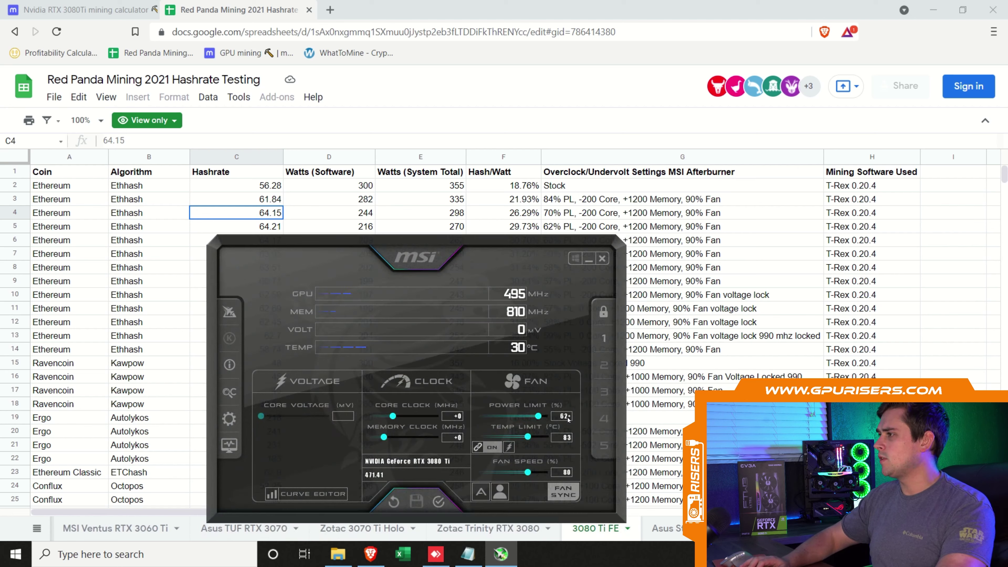
text(62)
key(Return)
click(456, 416)
text(-200)
key(Return)
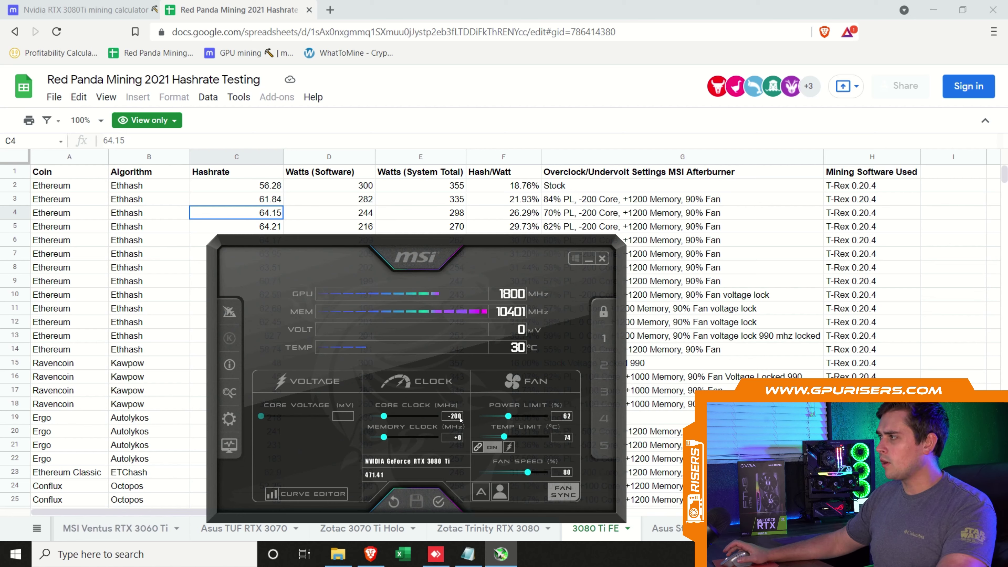
- Set the memory clock offset to +1200 MHz, apply the overclock settings and minimize MSI Afterburner
click(456, 438)
text(1200)
key(Return)
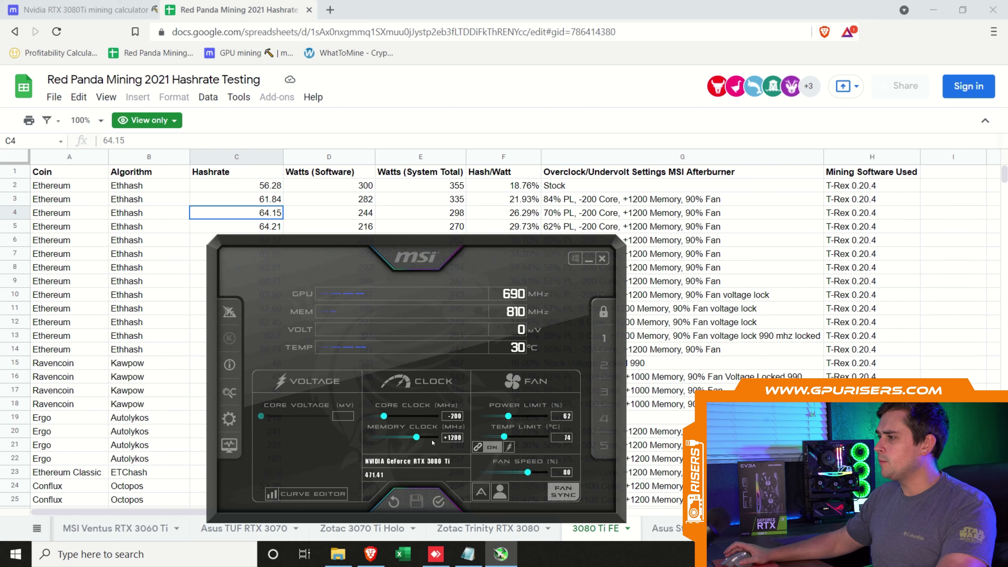
click(439, 502)
click(589, 259)
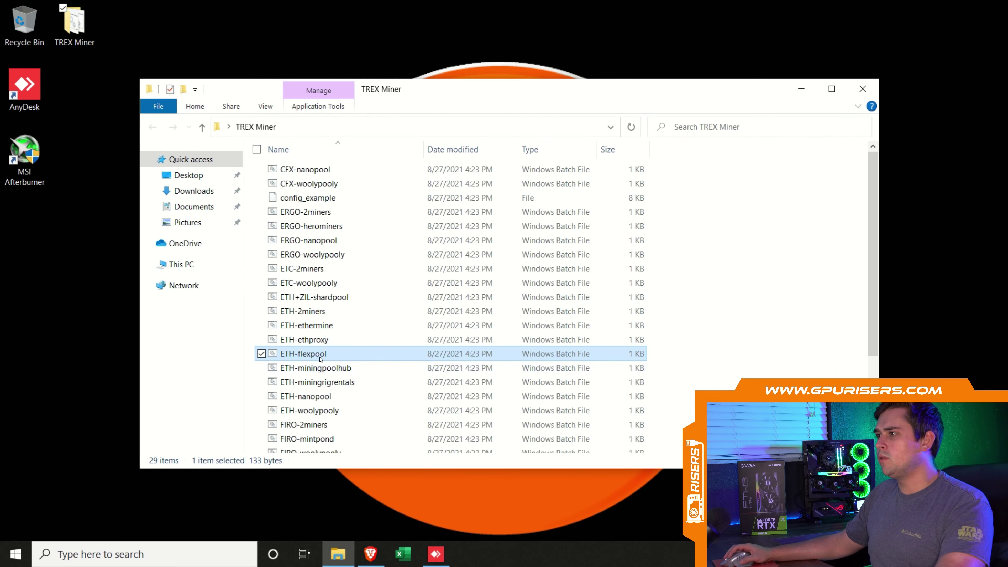
- Start the ETH-flexpool miner and, with MSI Afterburner placed beside its console, set the power limit to 70%
double_click(321, 357)
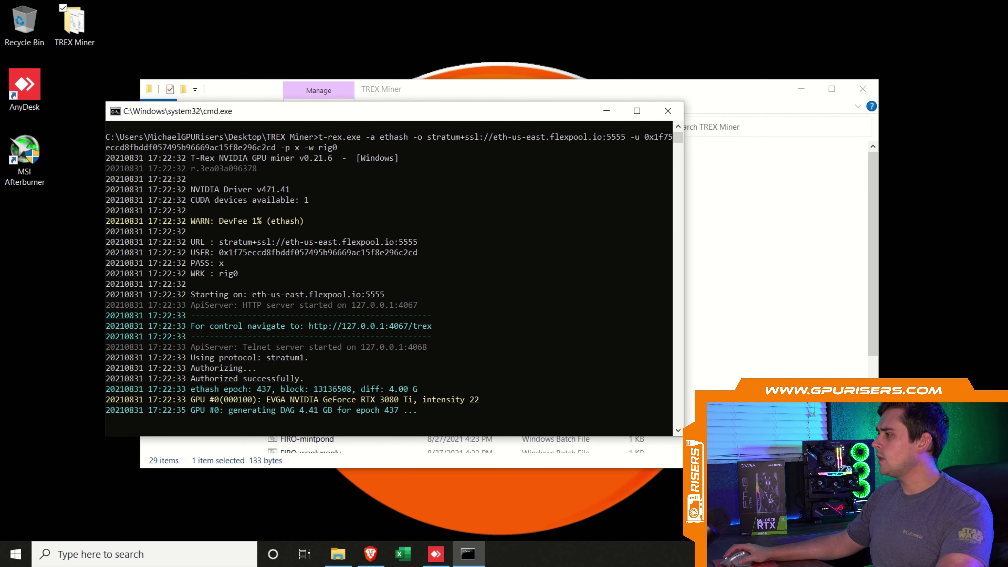
double_click(24, 159)
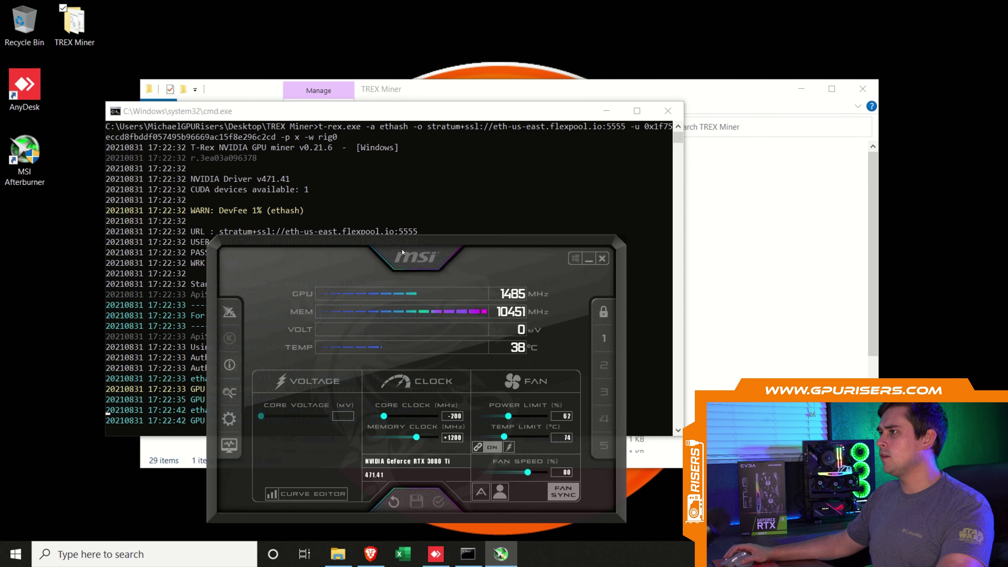
drag(404, 258, 745, 153)
drag(528, 111, 469, 61)
drag(762, 156, 785, 140)
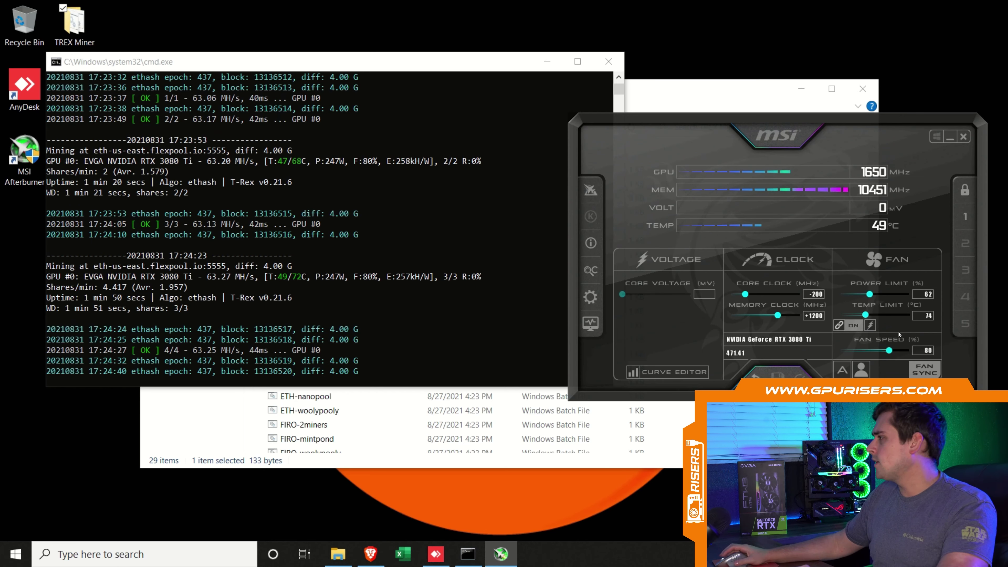
drag(869, 294, 876, 293)
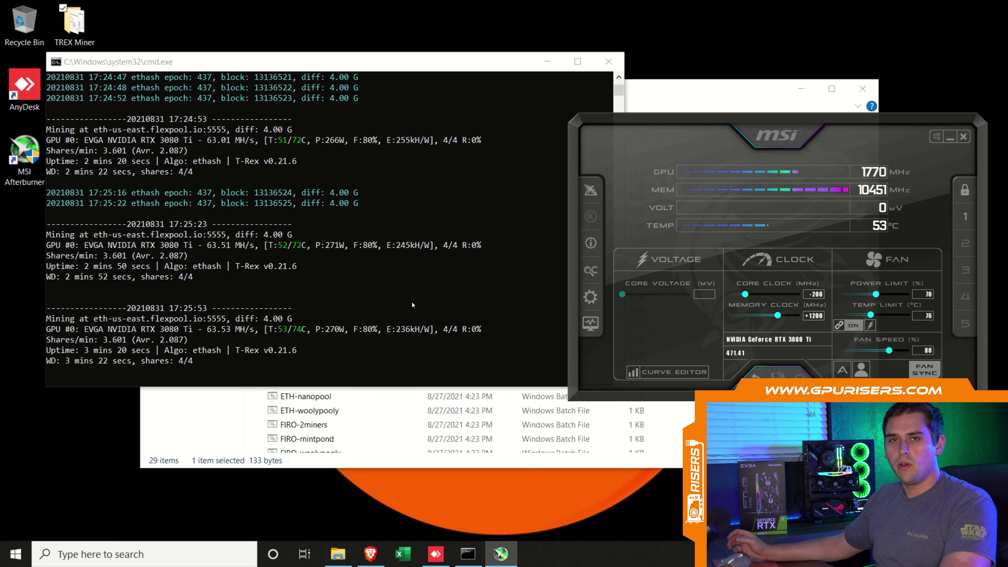
- Return to the minerstat RTX 3080Ti page in the browser and review the Ethash hashrate and power entries
click(370, 554)
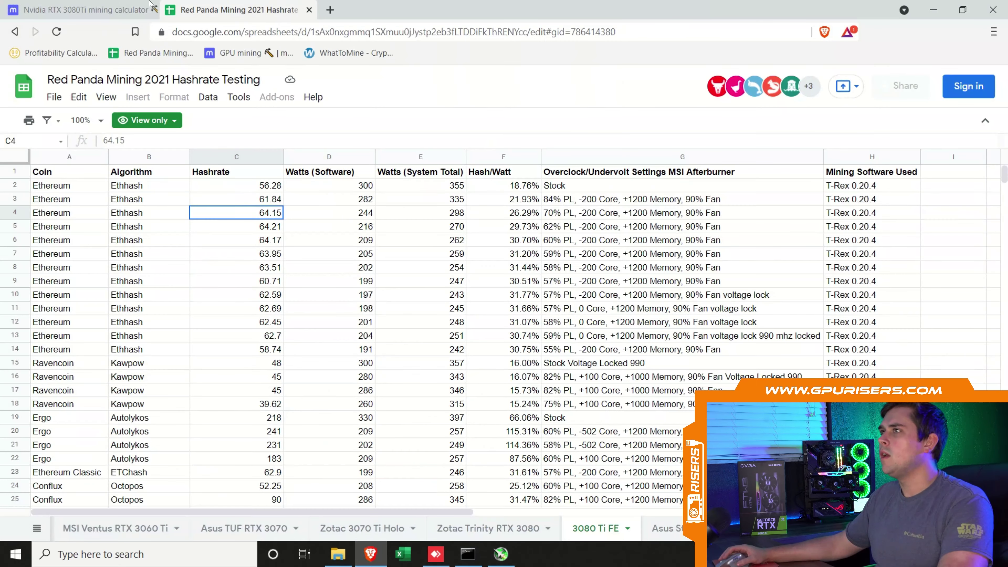
click(124, 5)
scroll(453, 302, up, 5)
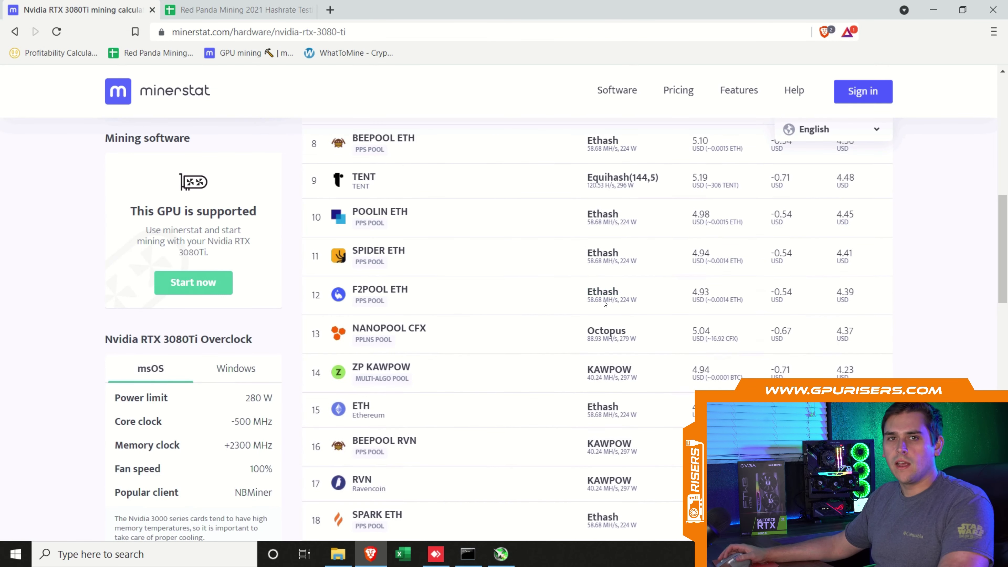
double_click(626, 302)
scroll(626, 302, up, 8)
- Close the running miner's console window
right_click(460, 545)
click(445, 526)
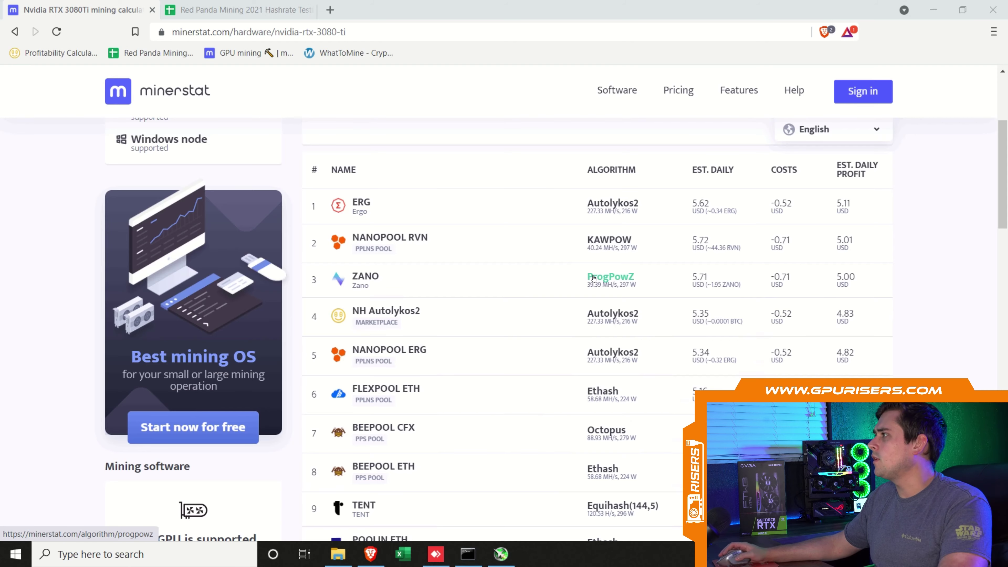
scroll(611, 278, up, 5)
- Open the bookmarked NiceHash profitability calculator in a new tab and choose manual hardware entry
click(329, 13)
click(59, 53)
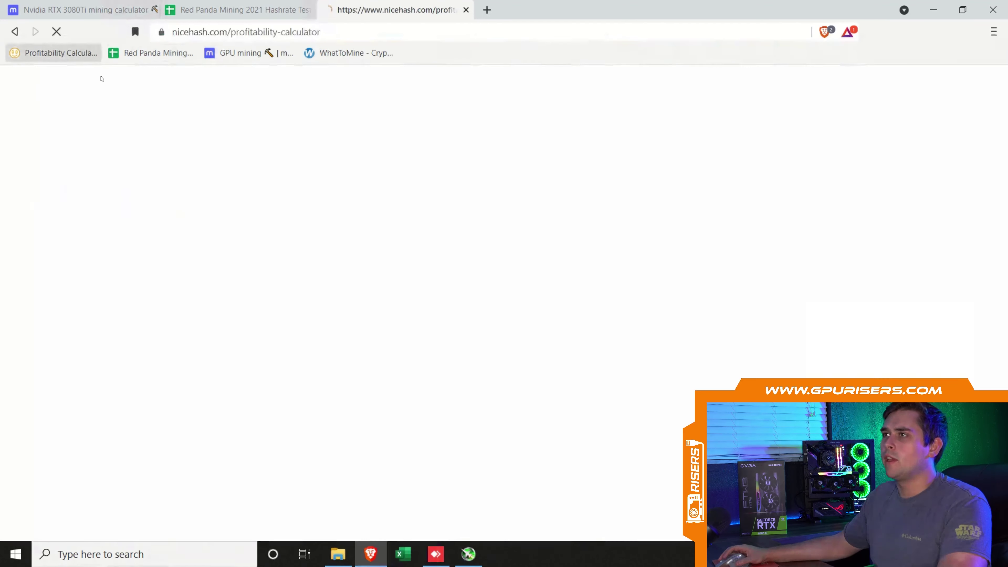
scroll(631, 413, down, 3)
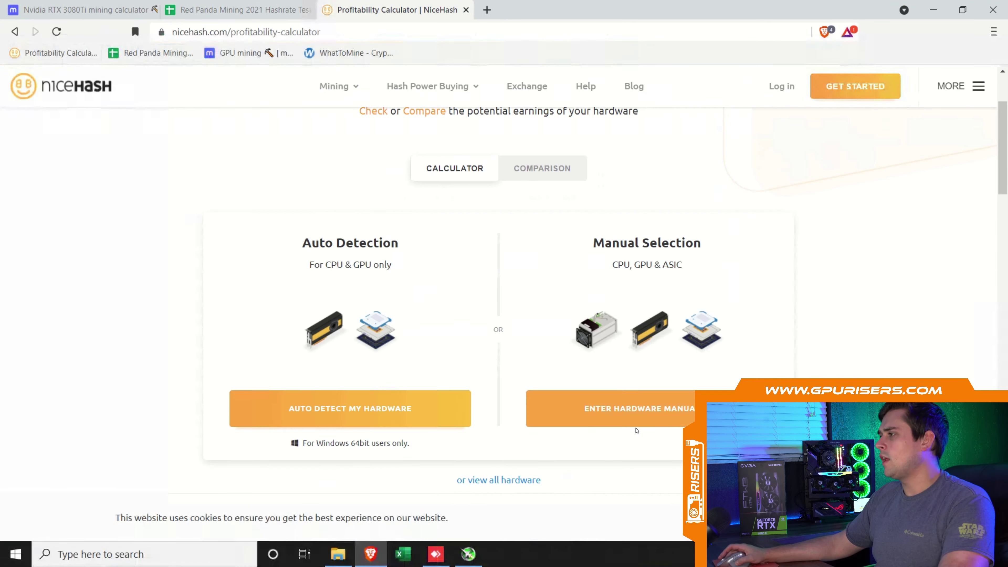
click(632, 419)
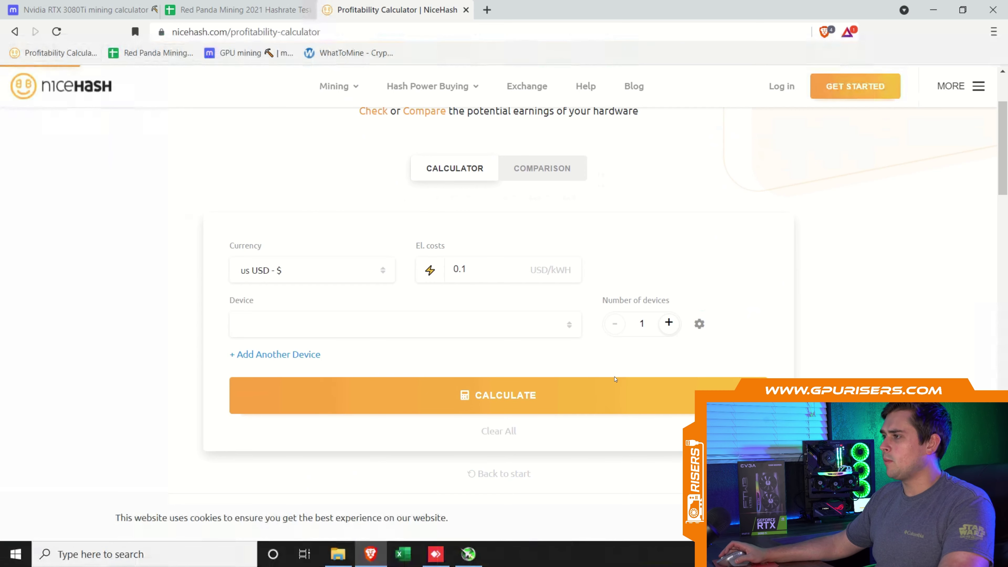
- Select the NVIDIA RTX 3080 Ti as the device and calculate its mining profitability
click(425, 330)
text(3080)
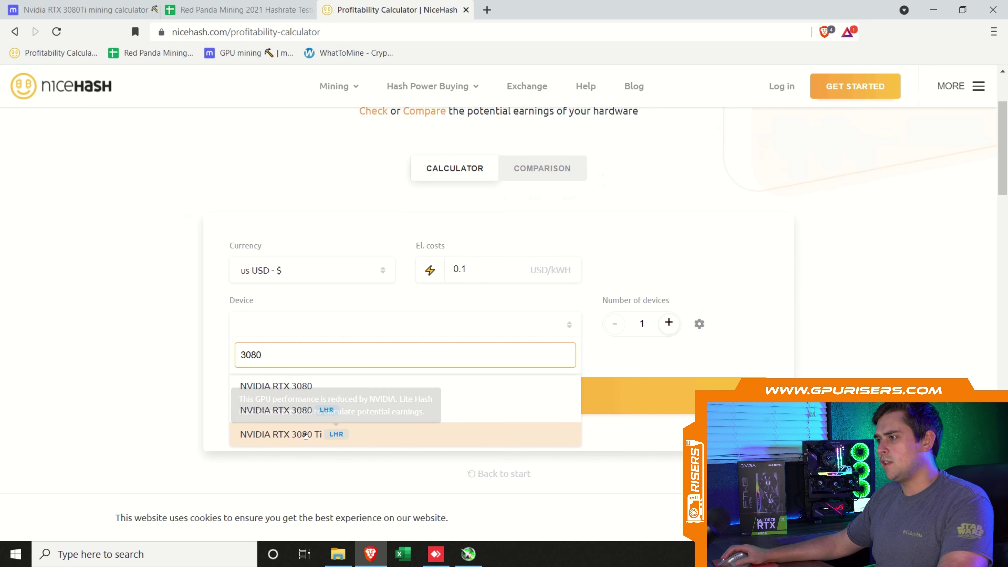
click(382, 433)
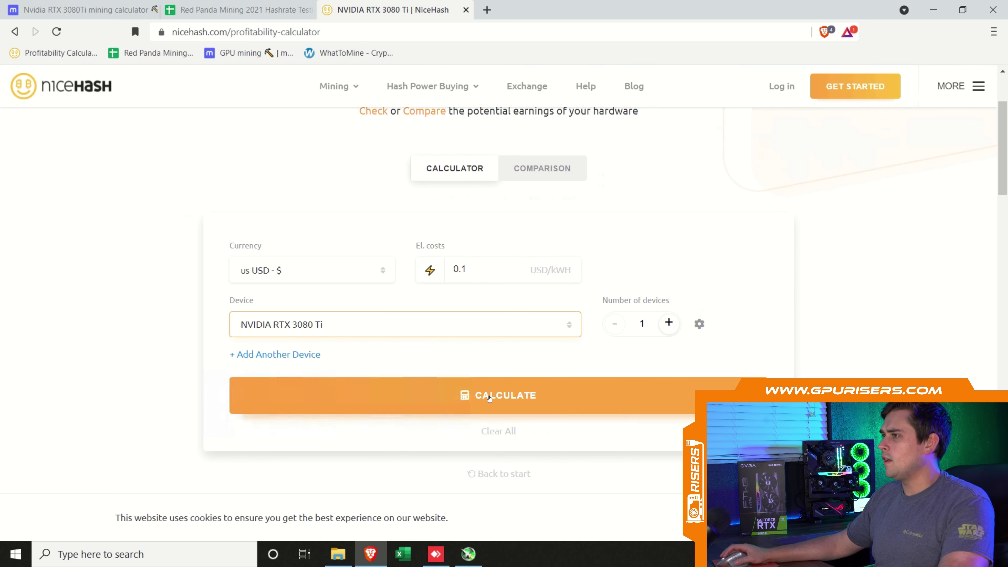
click(478, 398)
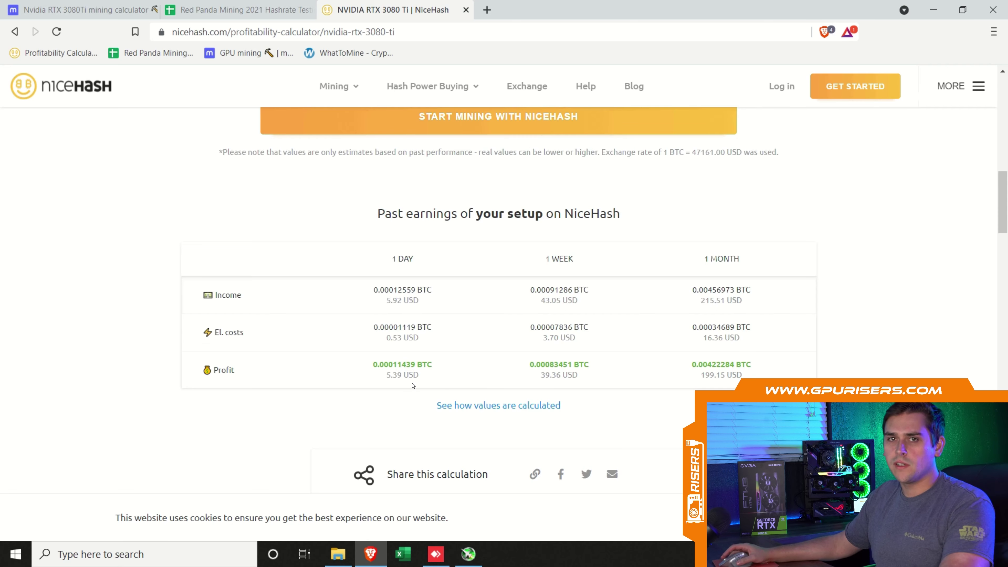
- Examine the NiceHash earnings chart for the Autolykos, DaggerHashimoto and KAWPOW shares of the RTX 3080 Ti's earnings
scroll(610, 310, down, 8)
scroll(610, 310, down, 10)
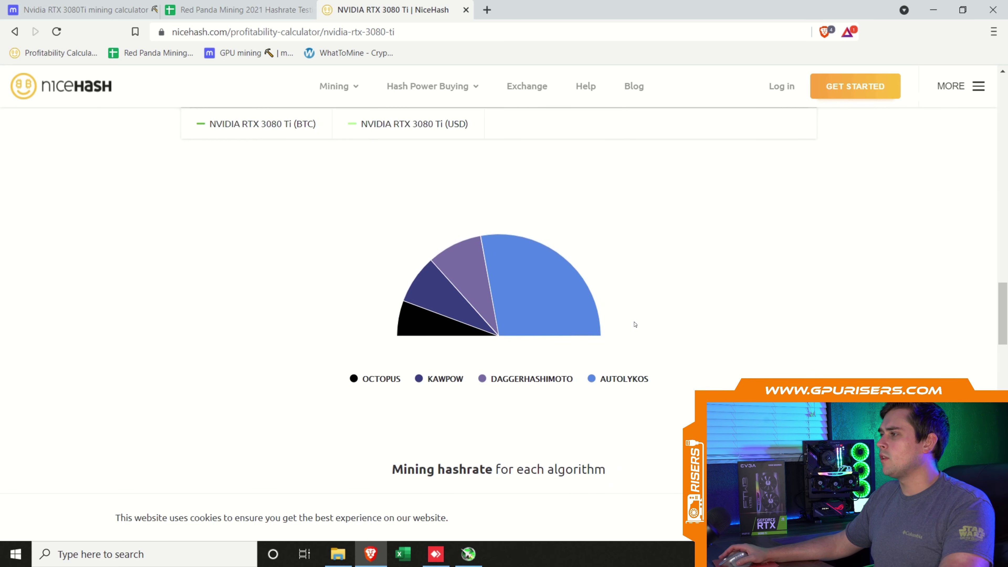
mouse_move(544, 299)
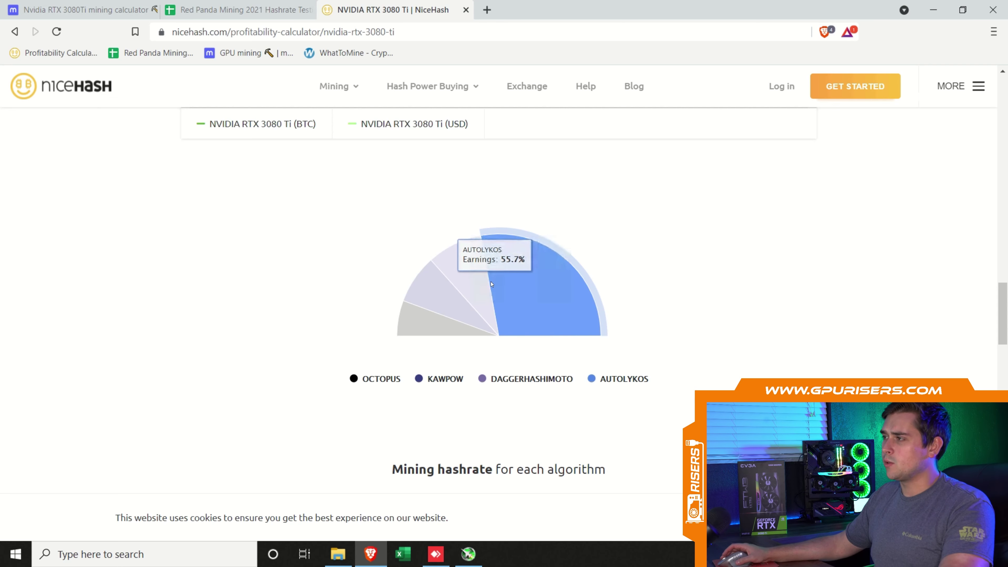
mouse_move(472, 286)
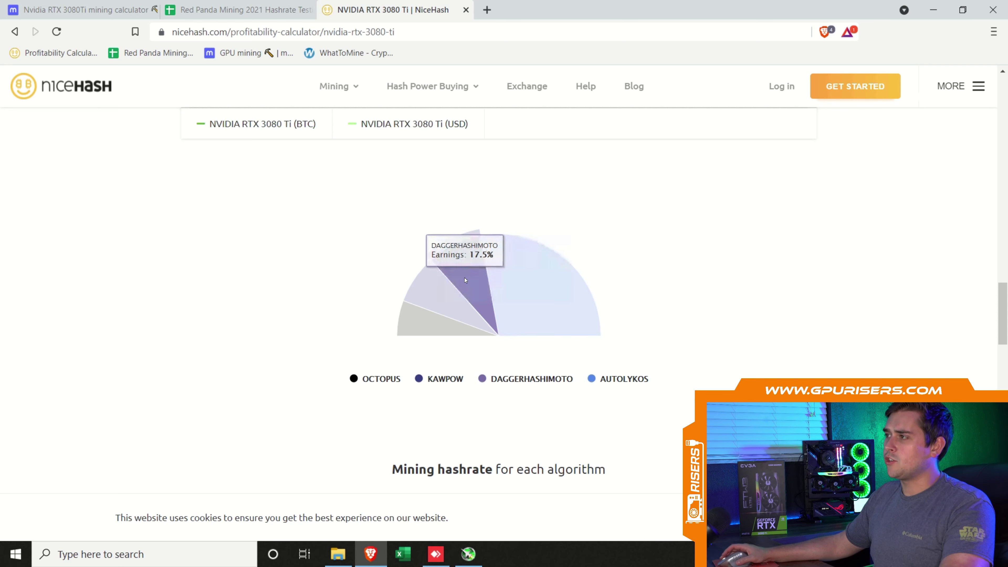
mouse_move(442, 296)
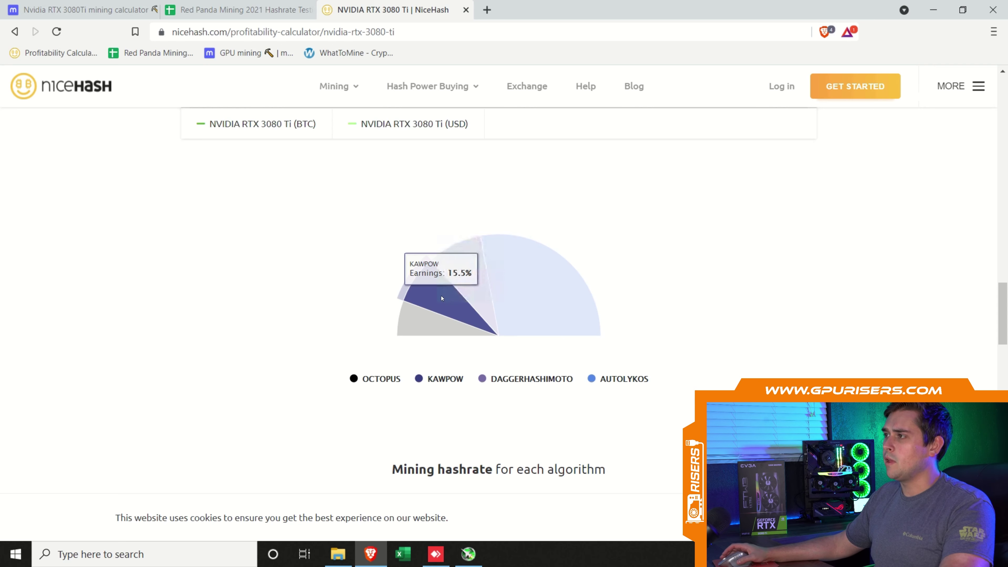
scroll(441, 298, down, 8)
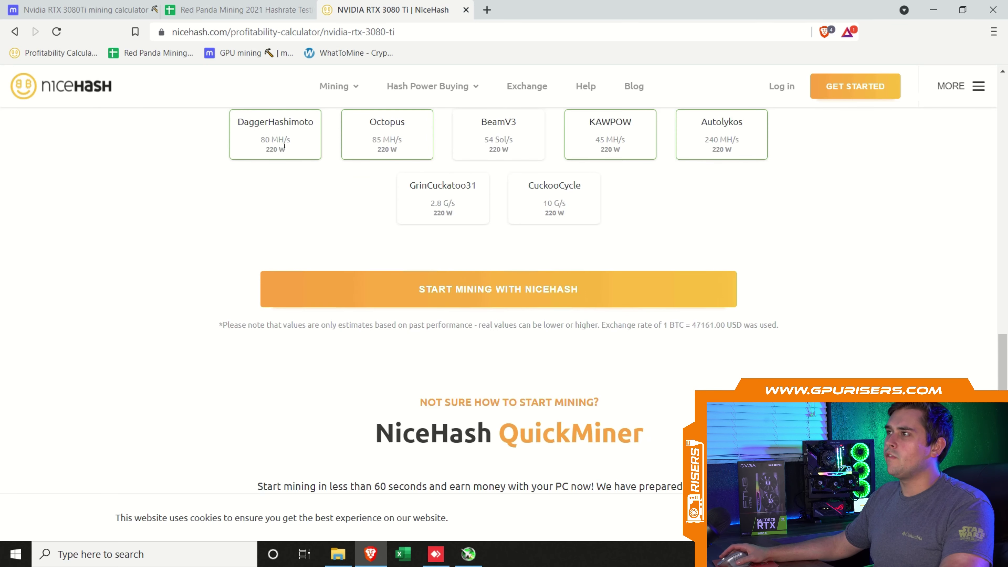
- Check the listed hashrate and wattage of DaggerHashimoto and KAWPOW in the mining hashrate section
scroll(365, 352, up, 3)
triple_click(266, 271)
click(270, 276)
triple_click(275, 281)
click(277, 288)
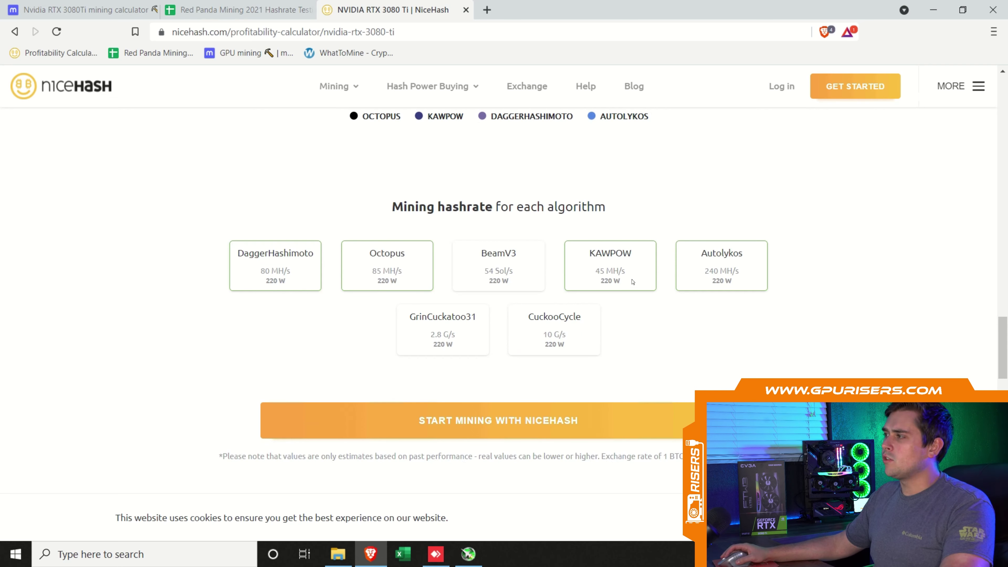
drag(597, 272, 621, 281)
click(624, 273)
click(621, 282)
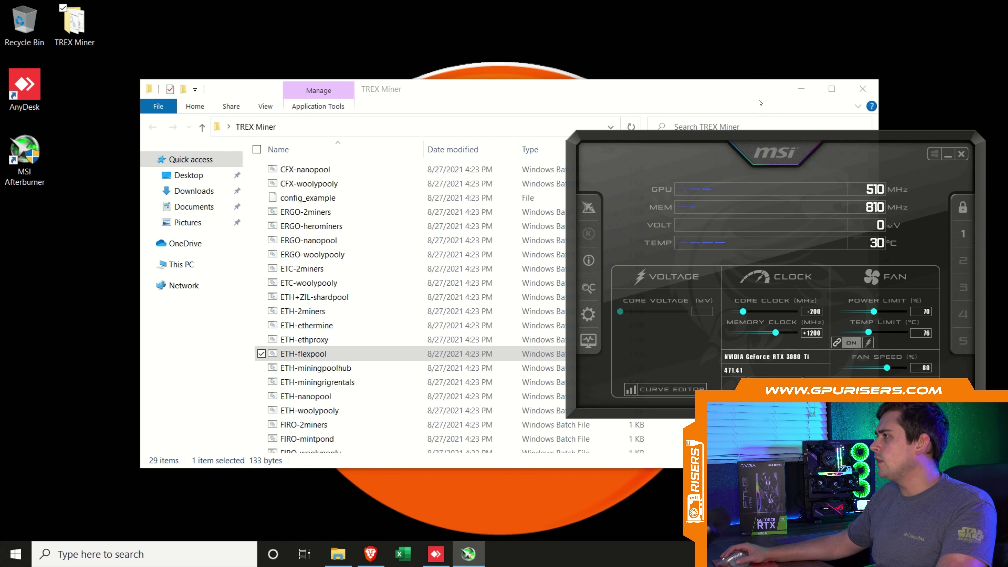
- Set the core clock offset to 0 in MSI Afterburner and launch the ERGO-nanopool batch file from the TREX Miner folder
text(0)
key(Return)
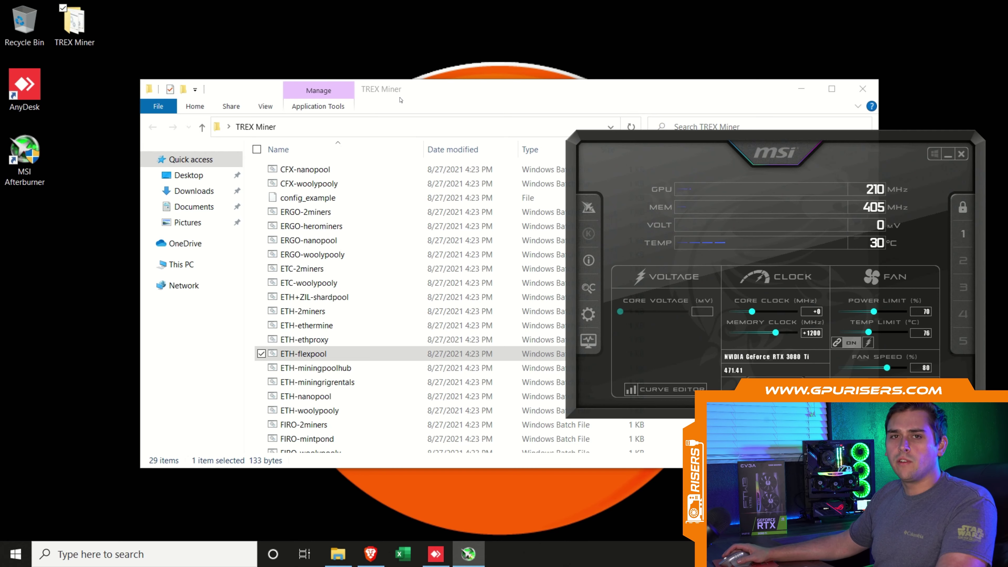
click(400, 99)
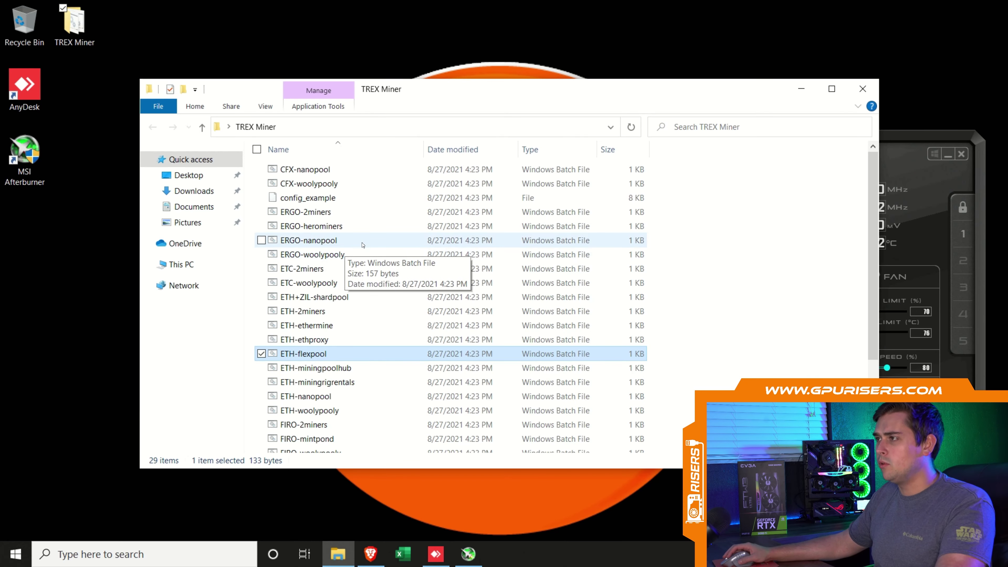
double_click(362, 245)
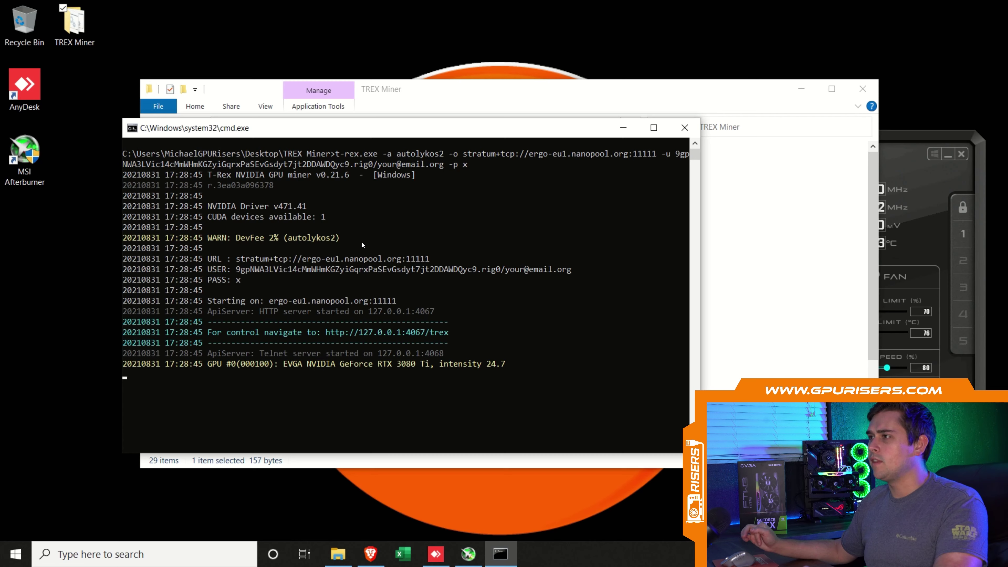
- Open Notepad, write the line "Ethereum - 63 MH 250W" and begin a second line with "Ergo -"
click(198, 563)
text(not)
key(Return)
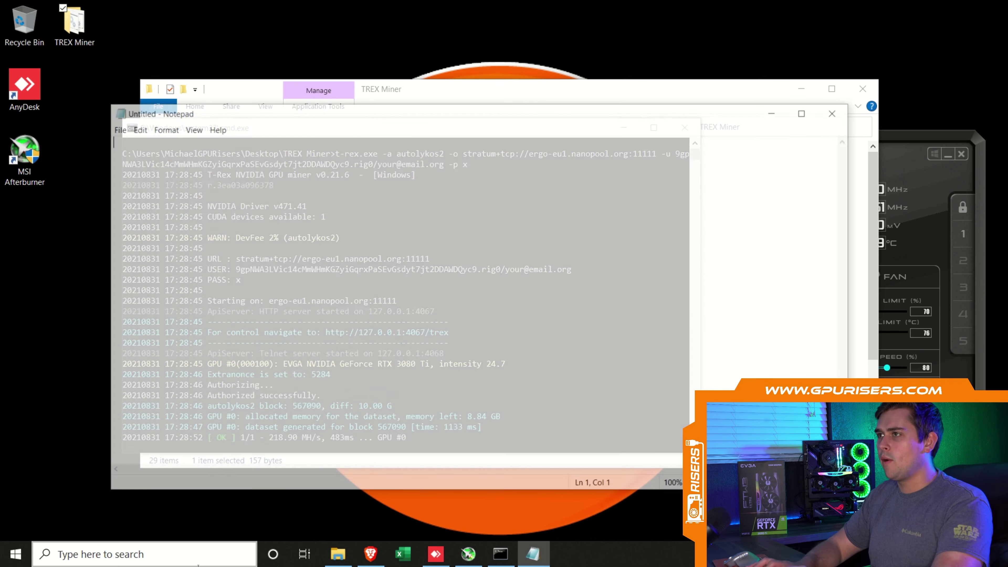
text(Ethereum - )
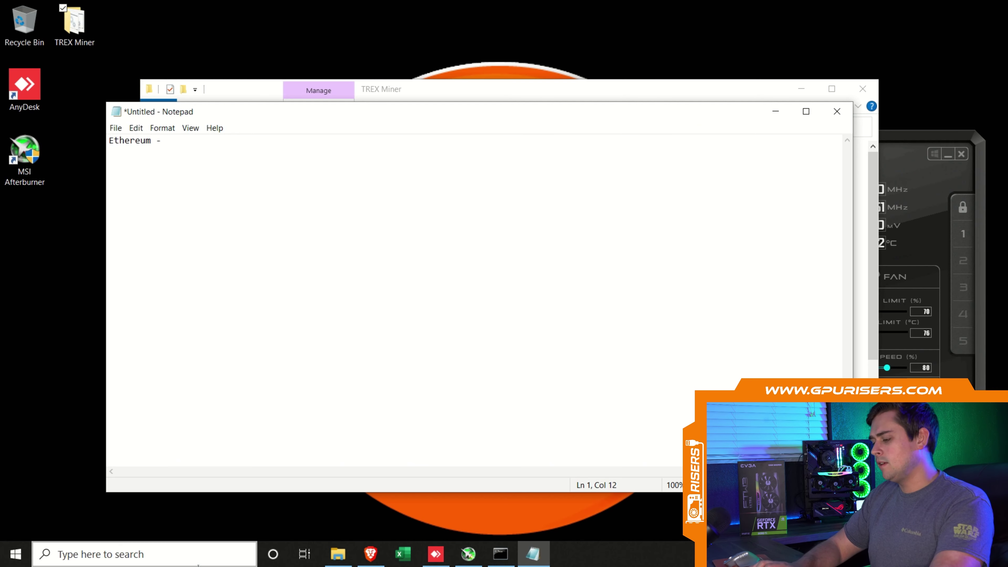
text(63 MH)
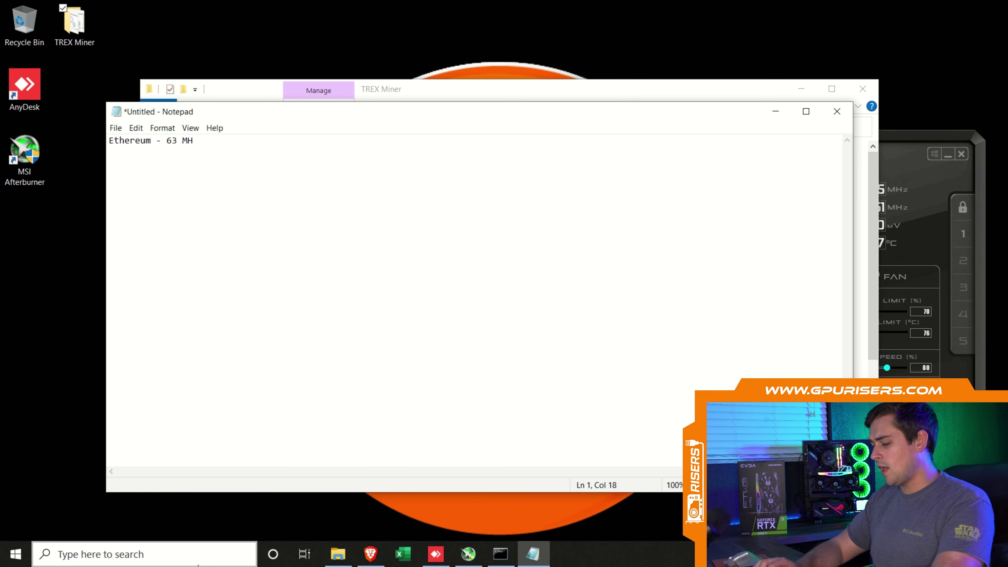
text( 250)
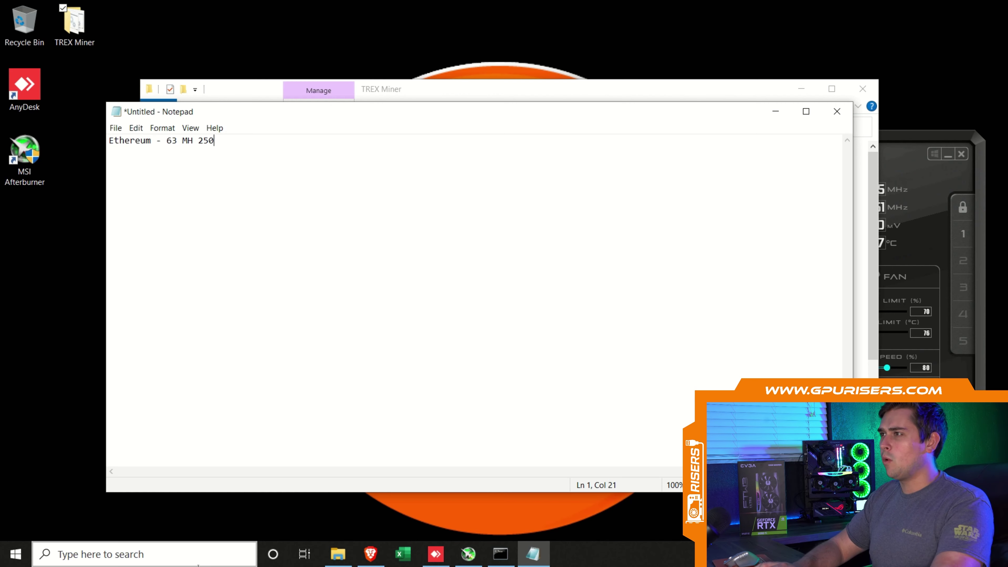
text(W)
key(Return)
text(Ergo -)
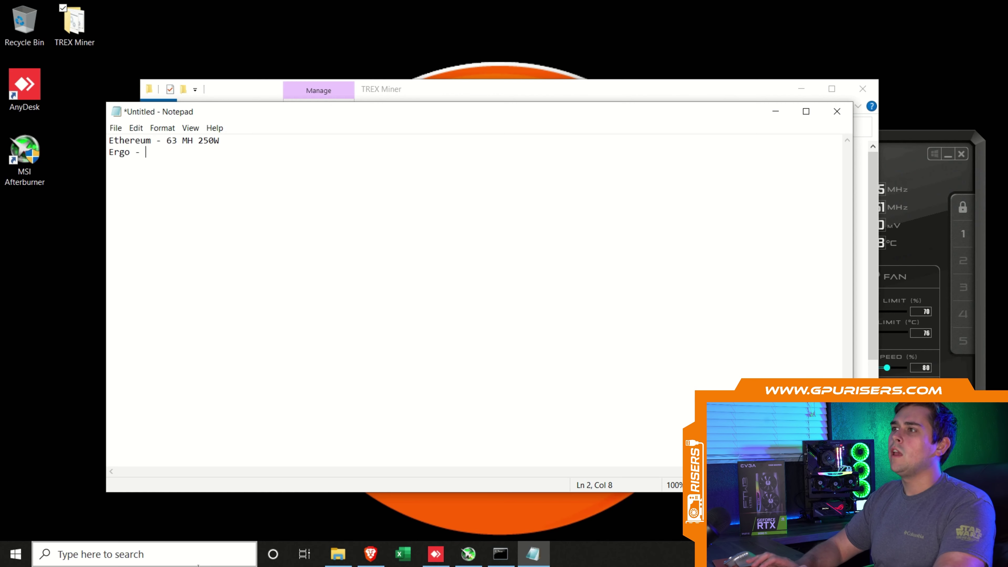
- Compare the running Ergo miner's hashrate and power with the Autolykos figures on the NiceHash page
click(500, 554)
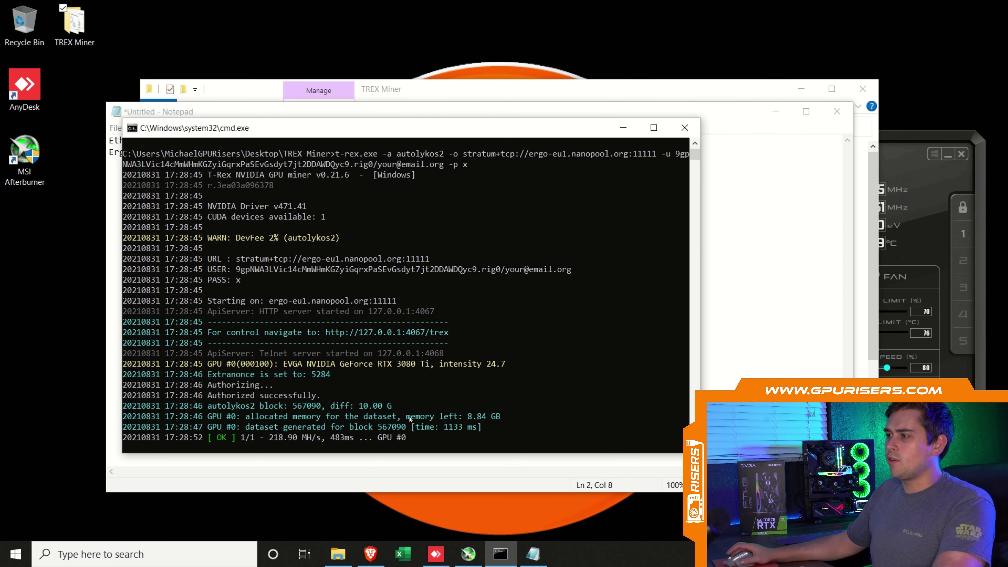
click(370, 554)
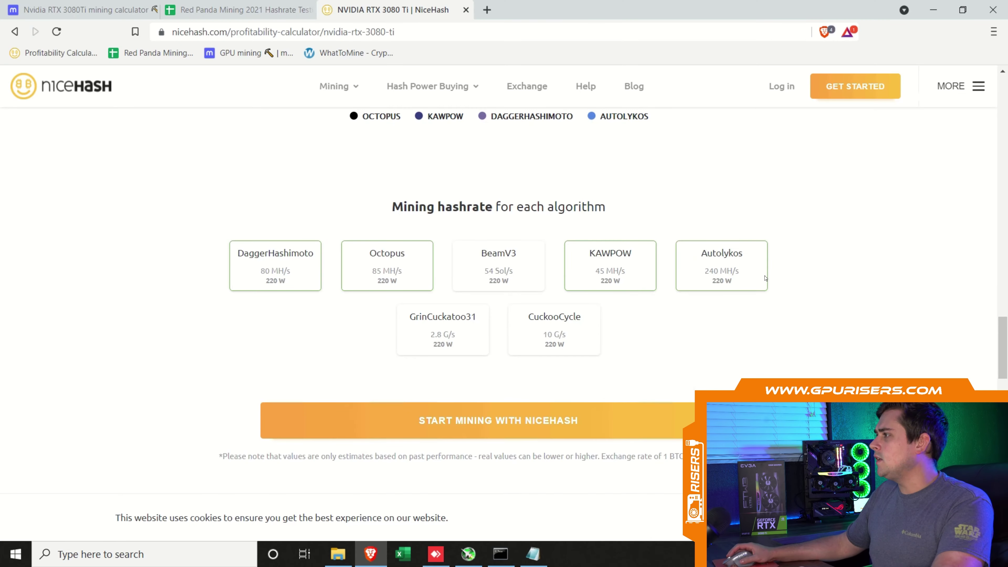
drag(704, 267, 744, 286)
click(820, 347)
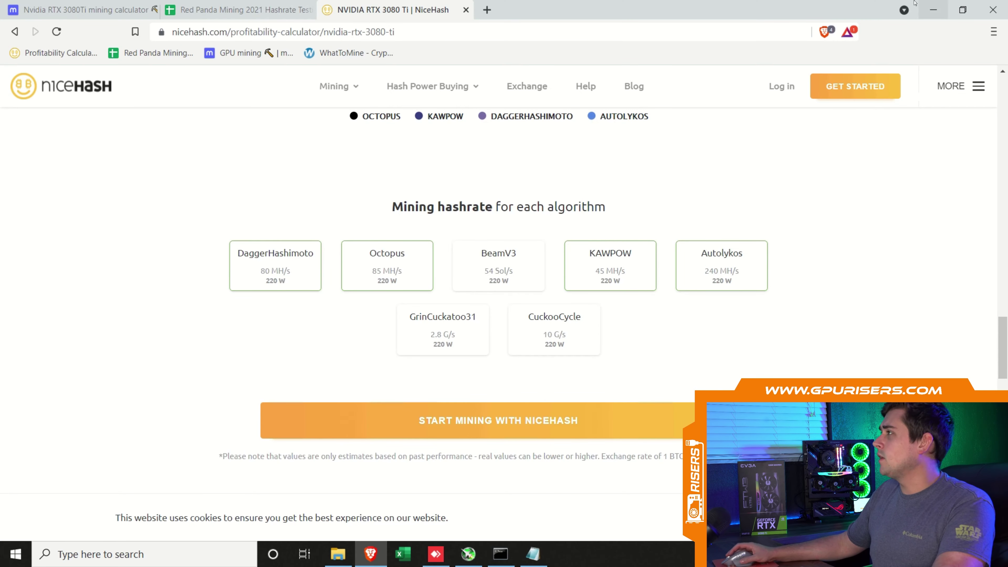
click(933, 9)
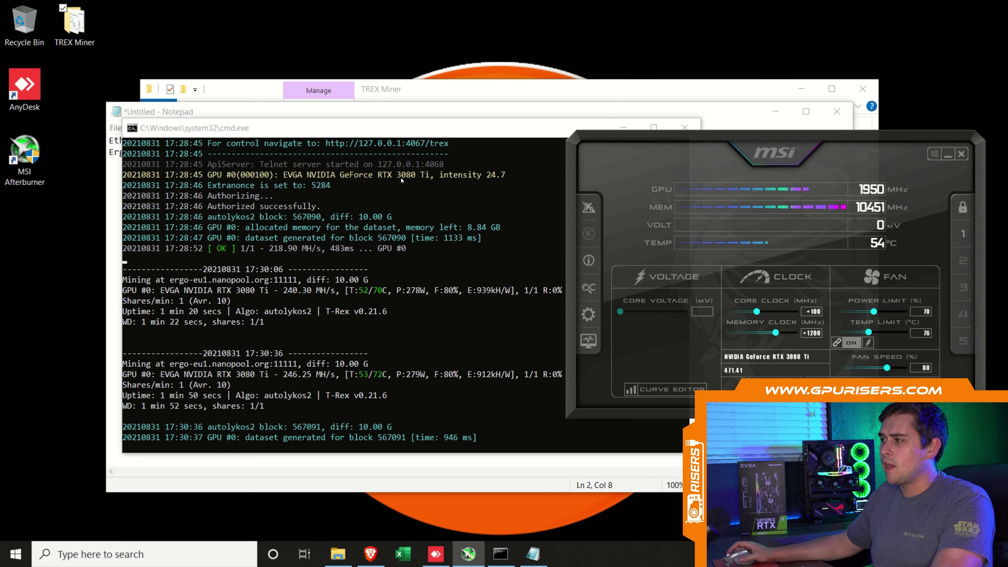
drag(431, 135, 430, 135)
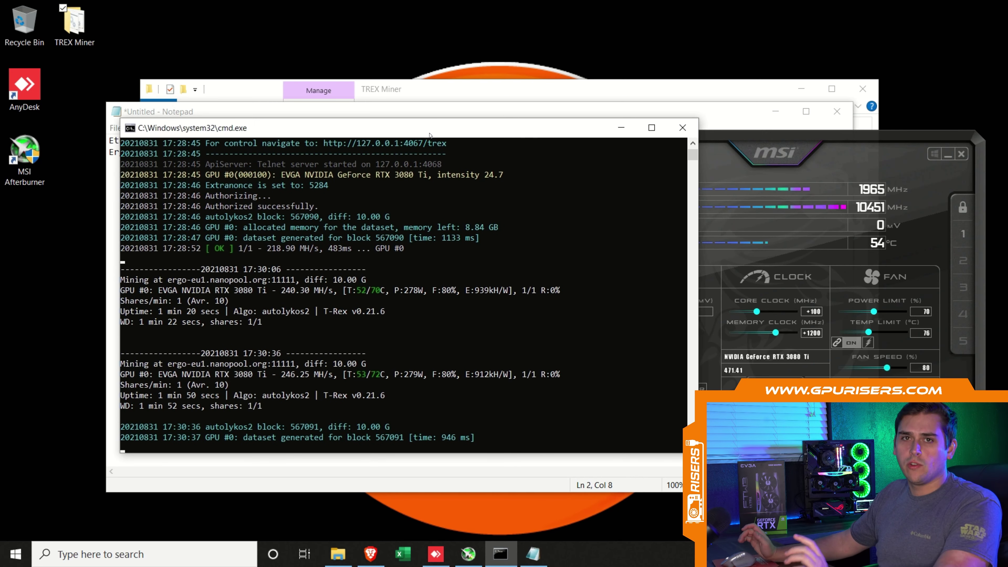
- Complete the Ergo line in the Notepad notes with "240 MH 300W"
click(431, 113)
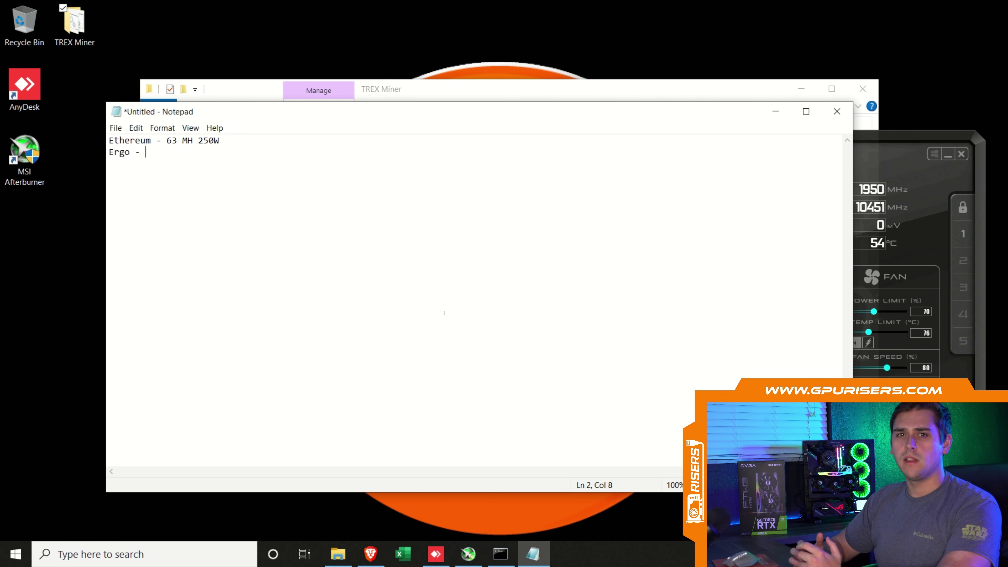
text(240 MH 300W)
key(Return)
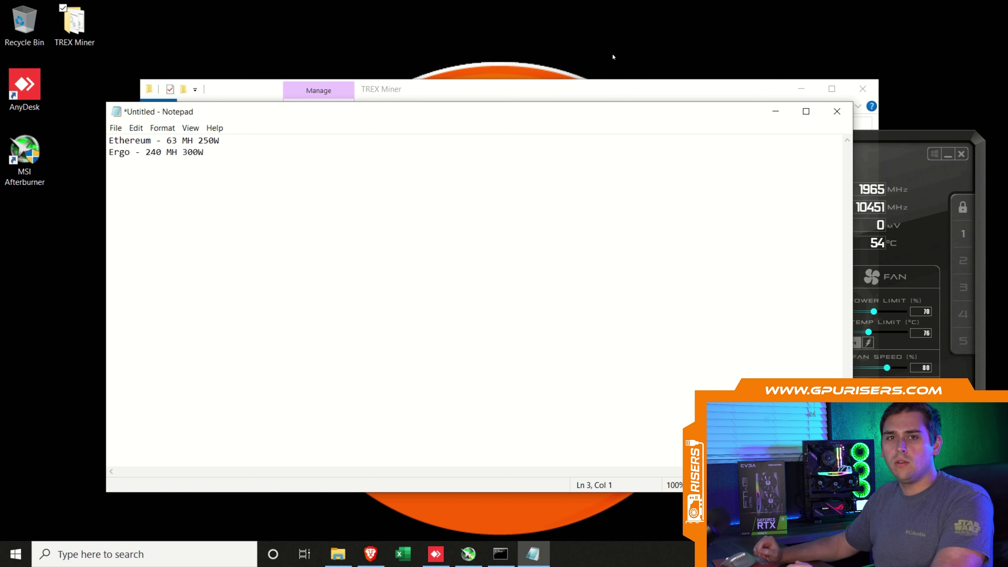
- Switch to the Red Panda Mining spreadsheet in the browser and check the hashrate and system wattage in Ergo row 20
click(370, 553)
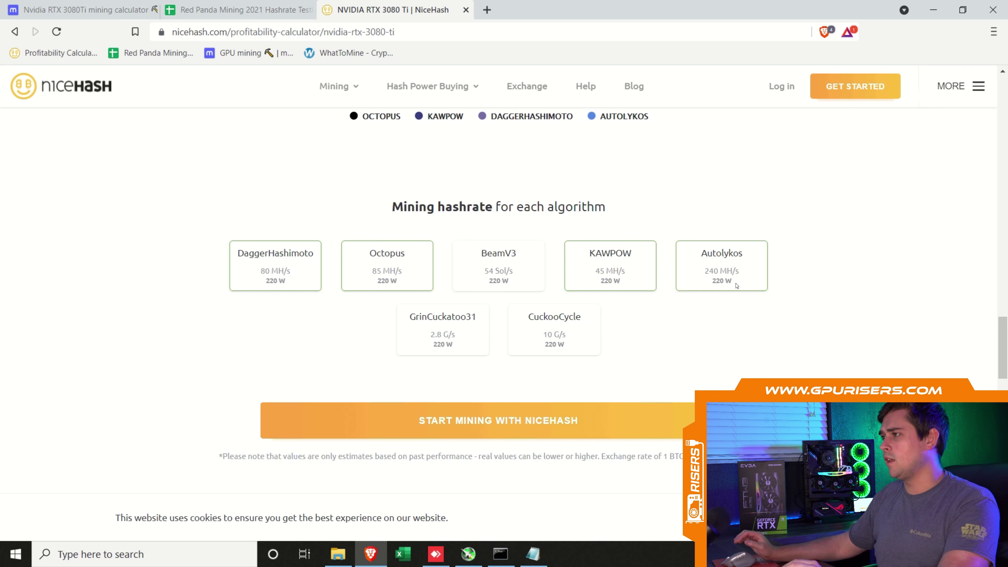
click(238, 9)
click(269, 432)
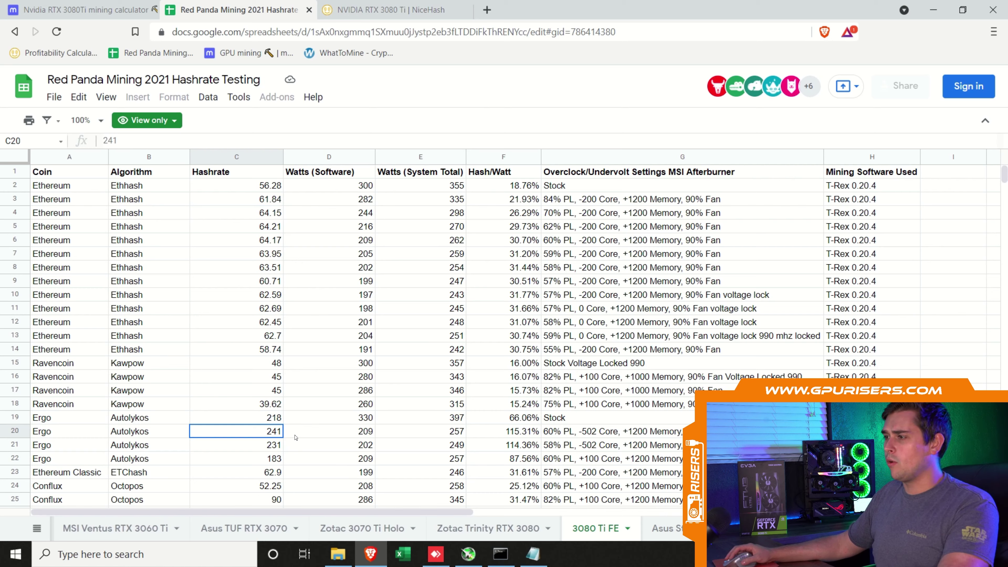
click(450, 432)
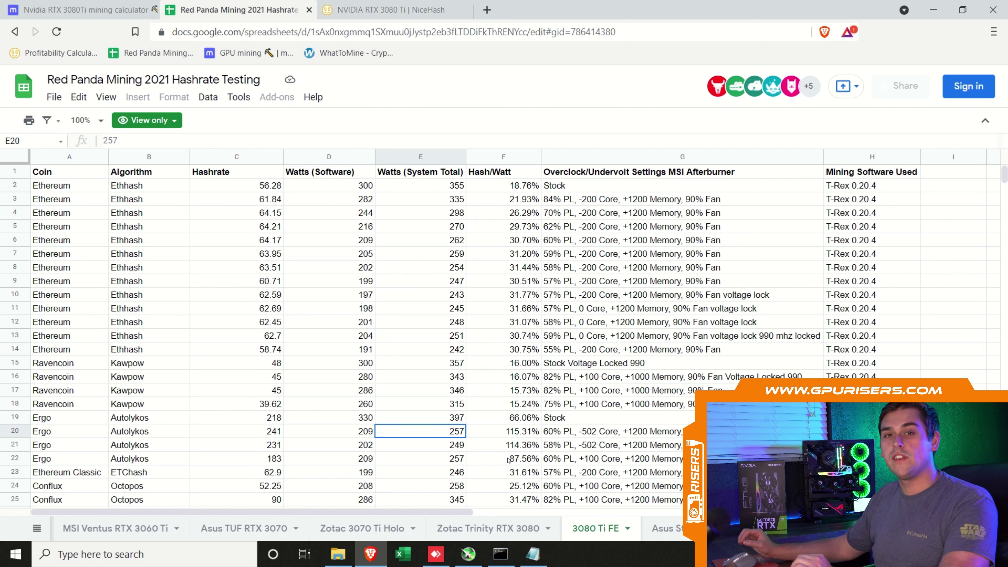
- Open the 30 Series RVN comparison sheet and check the RTX 3080 Ti LHR (FE) row's hashrate, overclock settings and mining software
scroll(655, 532, right, 3)
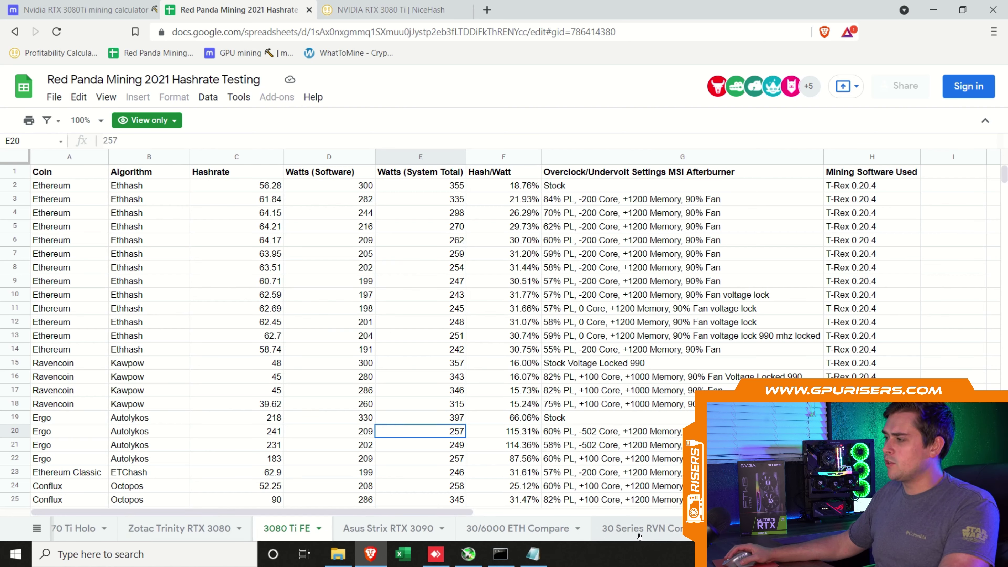
click(675, 534)
click(114, 217)
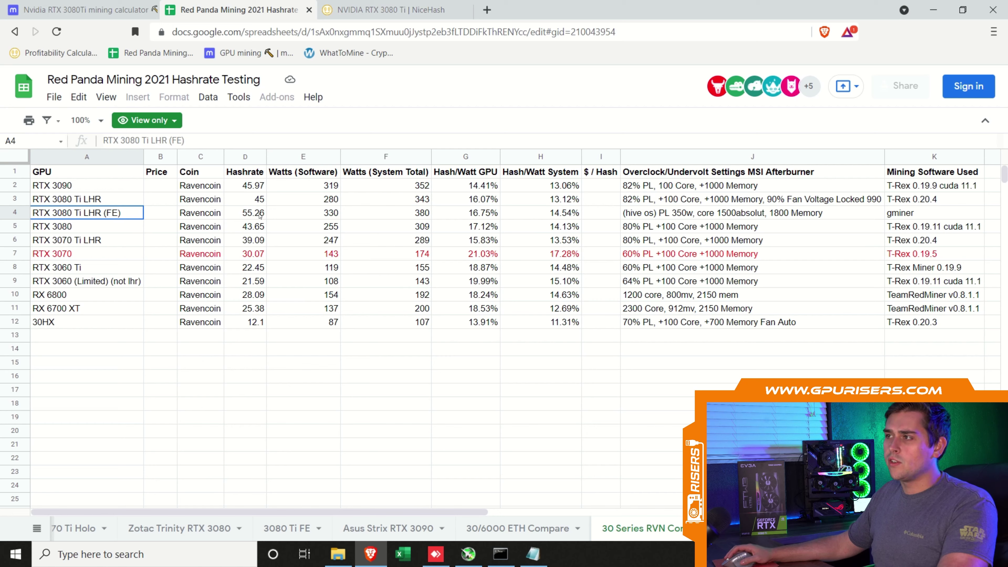
click(260, 215)
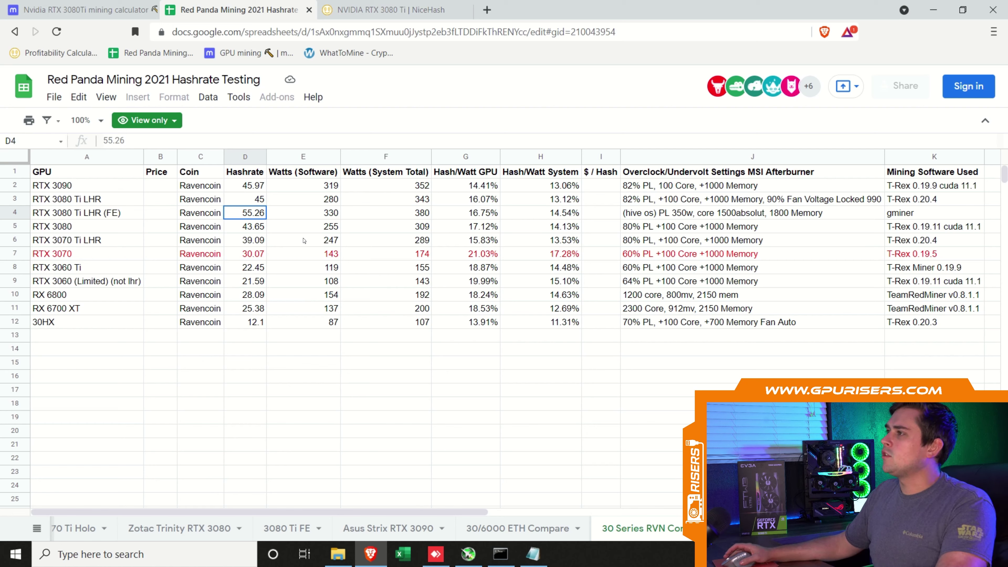
click(678, 215)
click(909, 216)
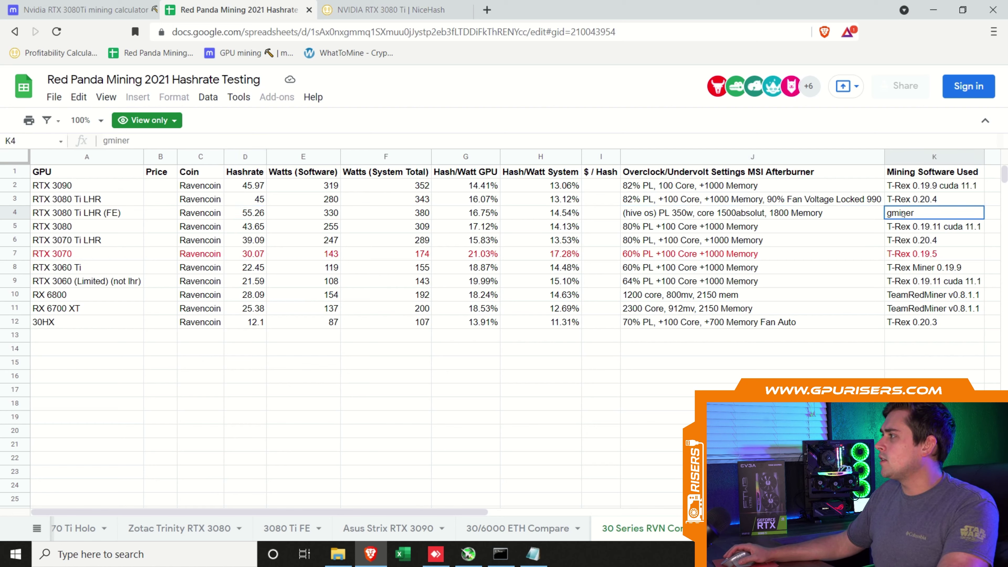
click(651, 215)
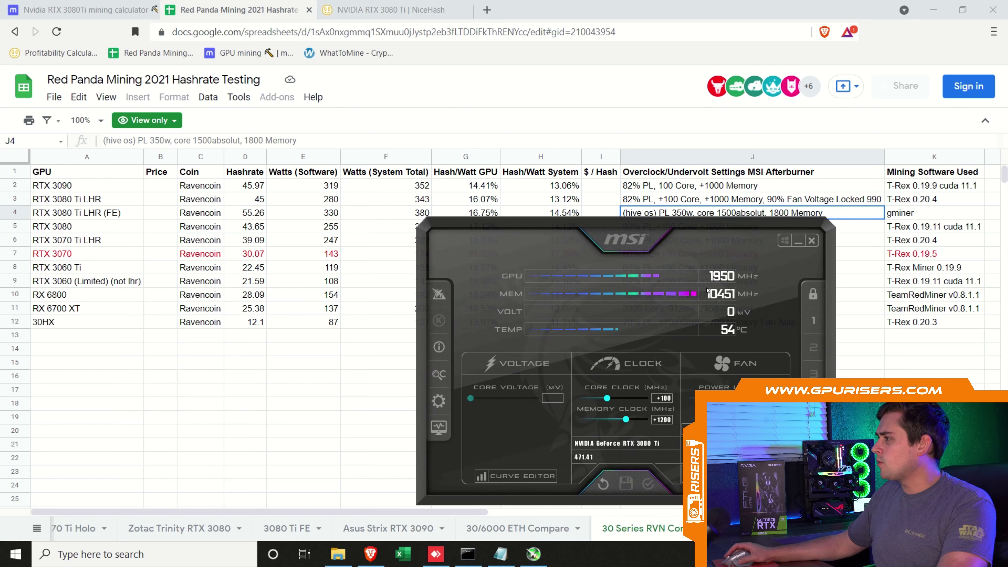
- In MSI Afterburner, set the core clock offset to 0 and the memory clock offset to +900 MHz
drag(628, 389, 357, 343)
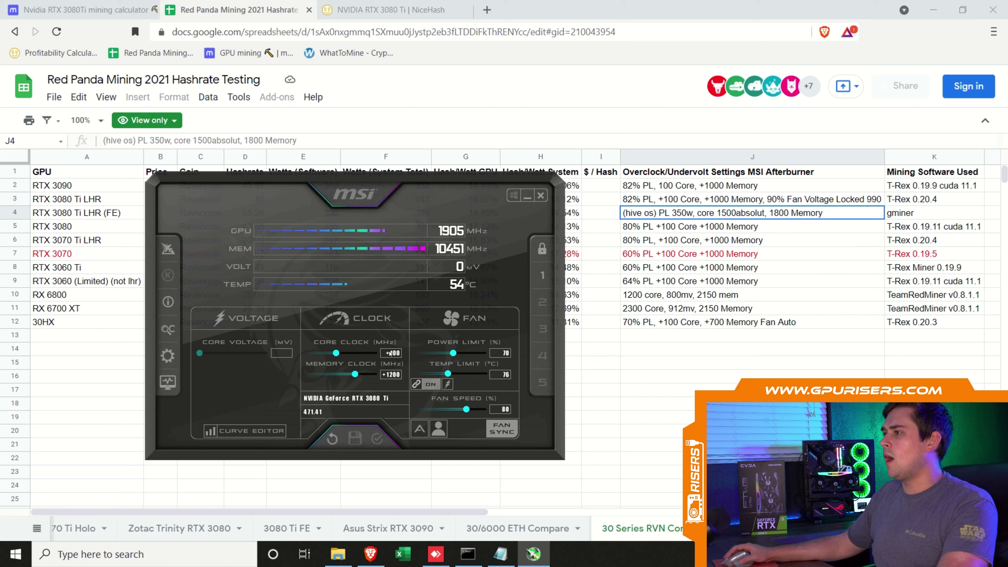
double_click(391, 353)
text(0)
key(Return)
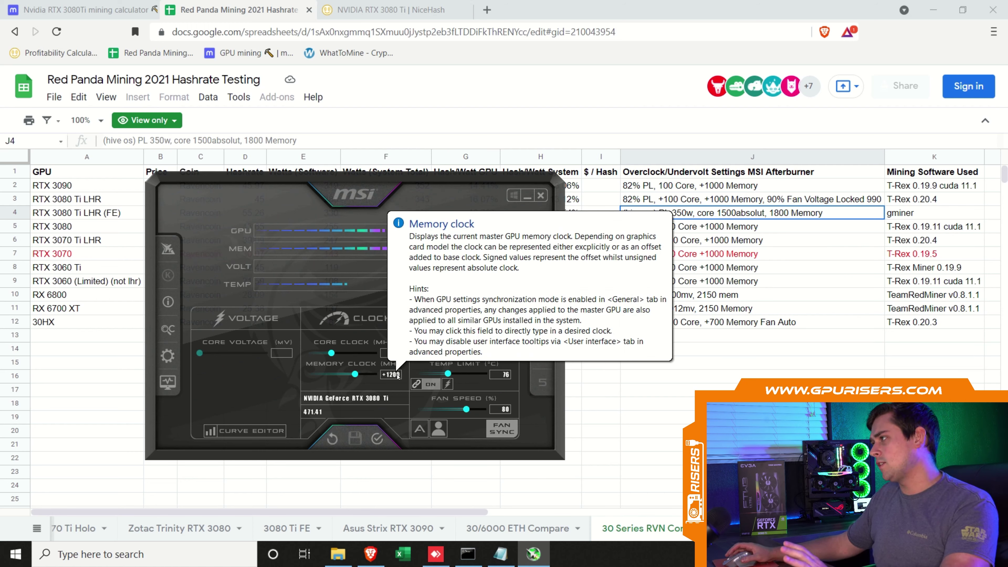
double_click(391, 375)
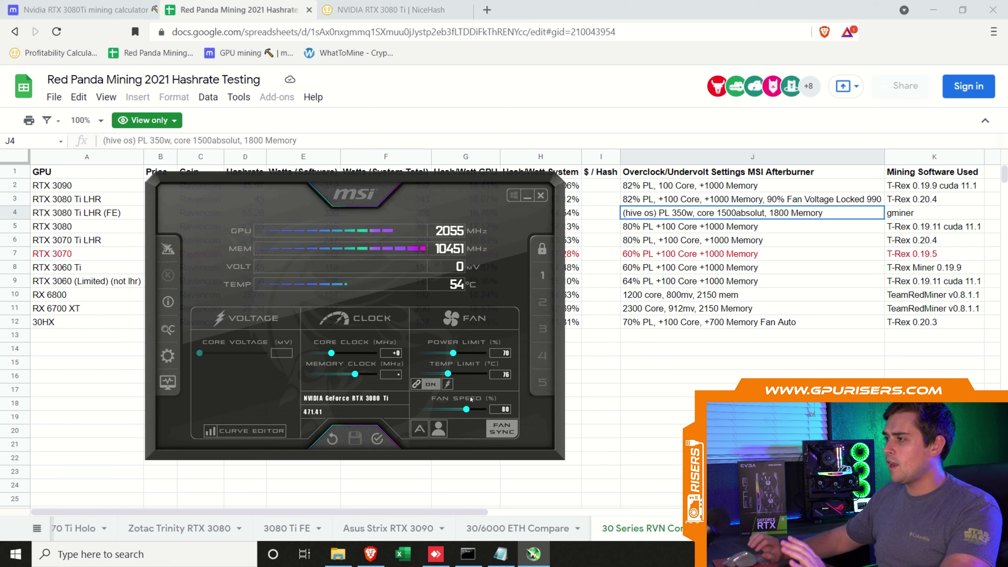
text(900)
key(Return)
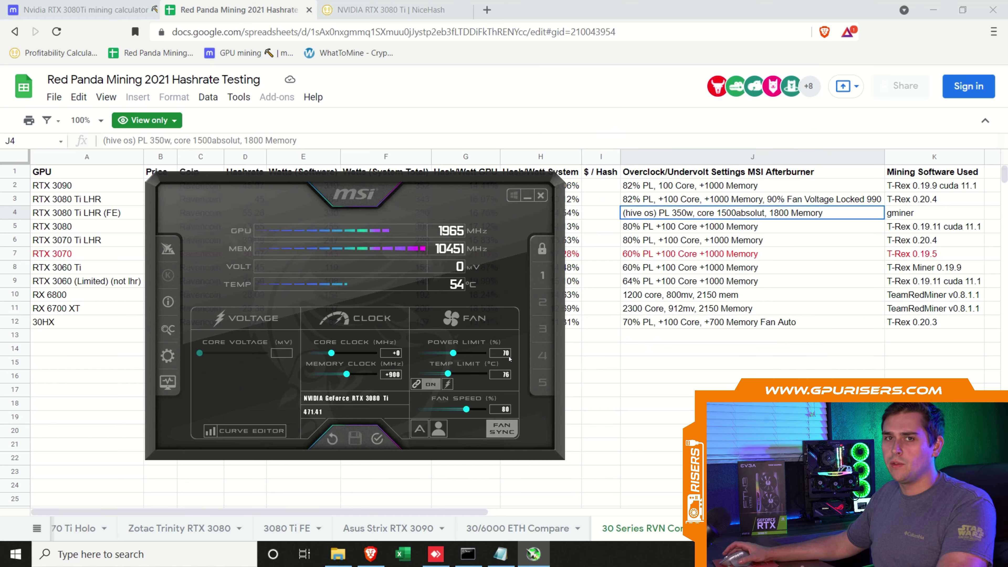
- Set the power limit to 82% in MSI Afterburner and apply the overclock settings
double_click(507, 357)
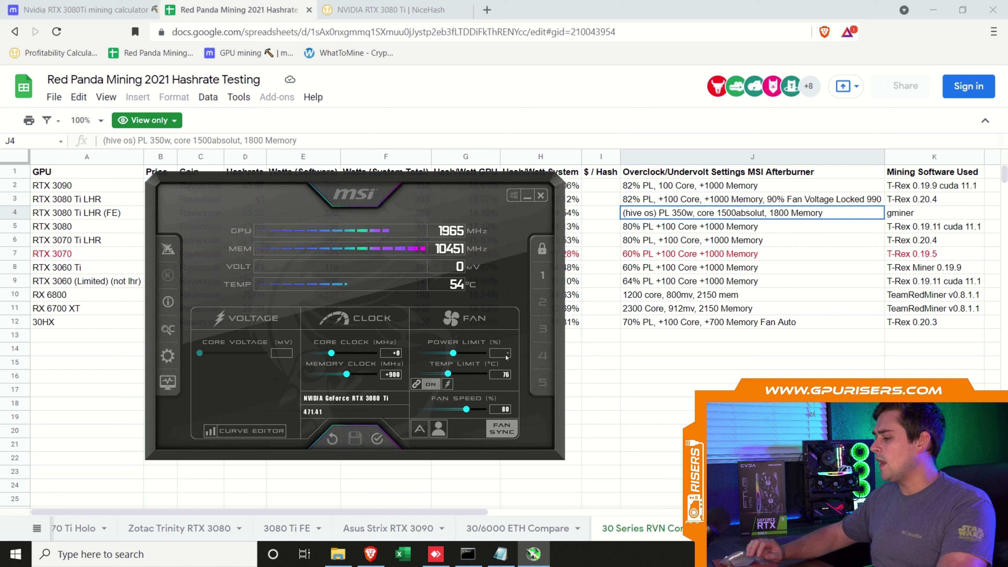
text(82)
key(Return)
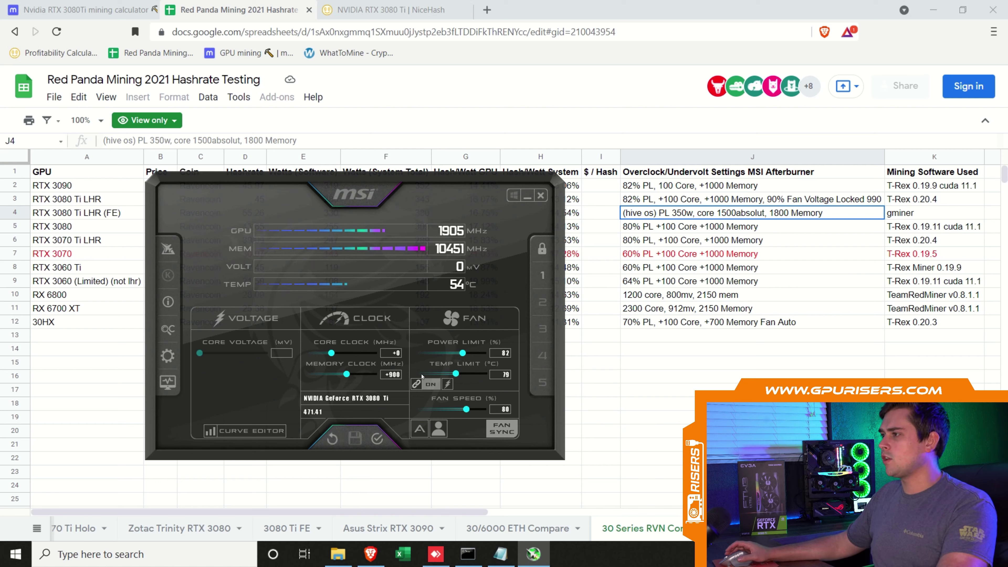
click(377, 437)
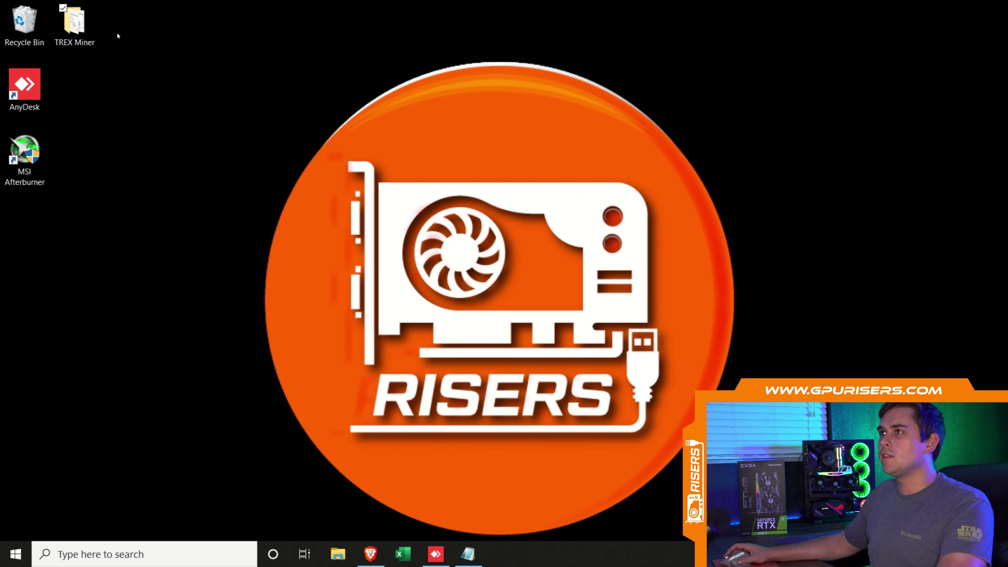
- Start Ravencoin mining with the RVN-ravenminer batch file from the desktop's TREX Miner folder, keeping MSI Afterburner beside the miner output
double_click(75, 21)
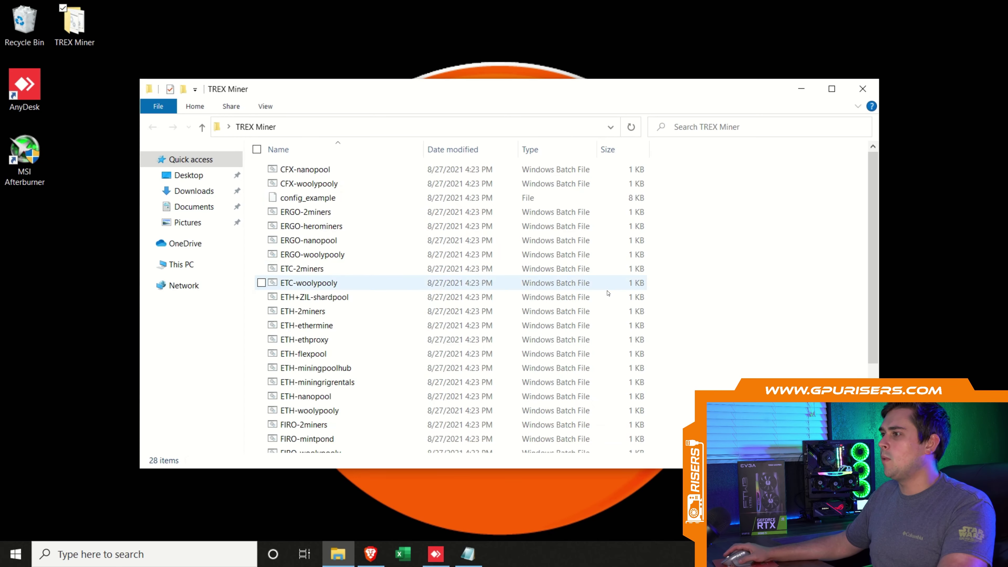
scroll(437, 306, down, 3)
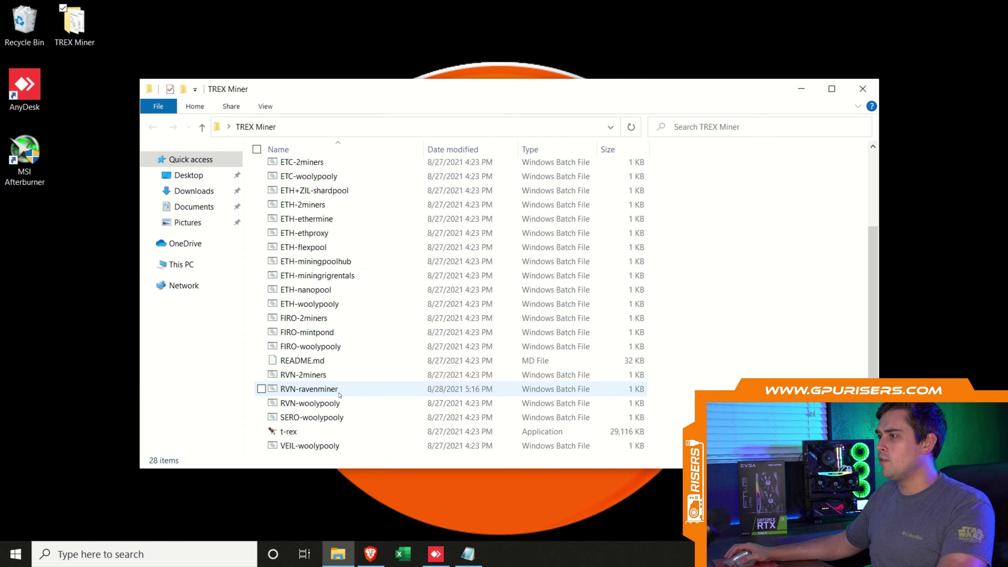
double_click(339, 393)
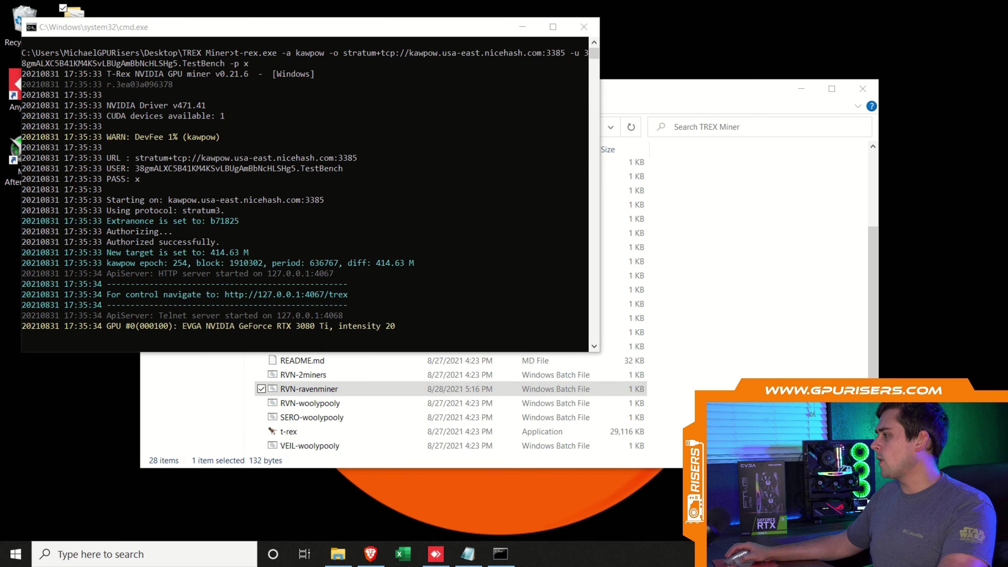
drag(279, 349, 633, 270)
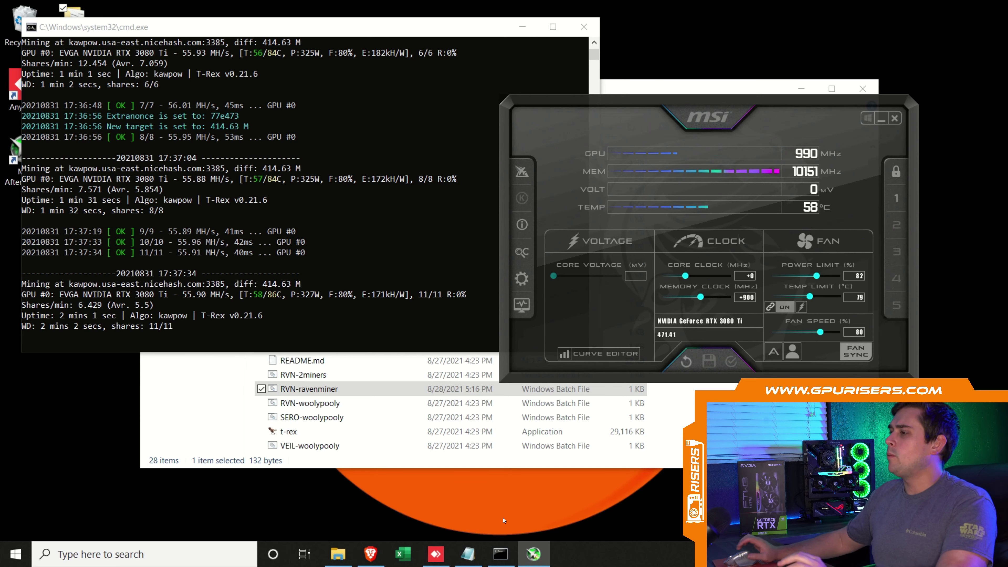
- Add the line "Ravencoin - 56MH - 350W" to the Notepad notes and close the miner's command window
click(468, 553)
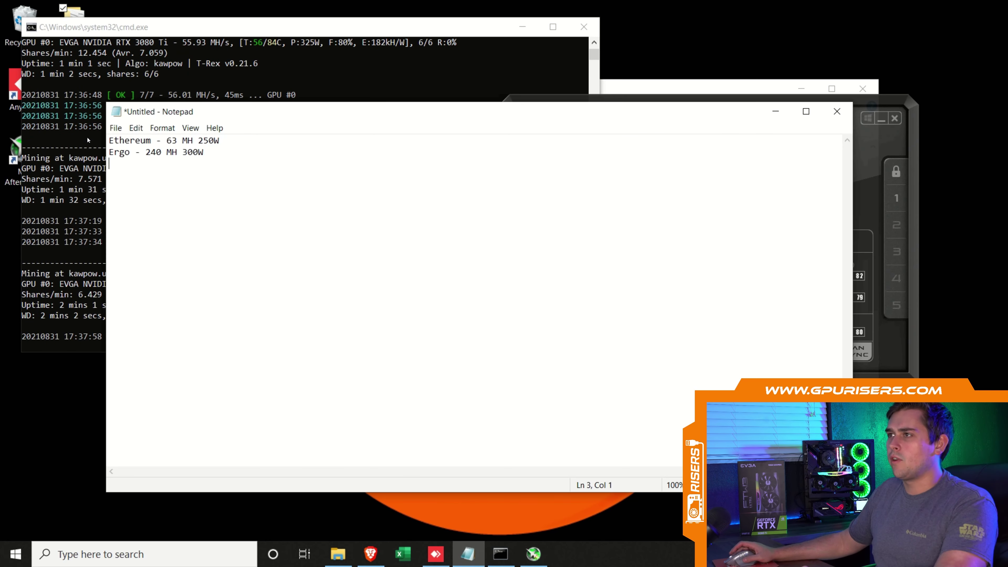
text(Ravencoin - 56)
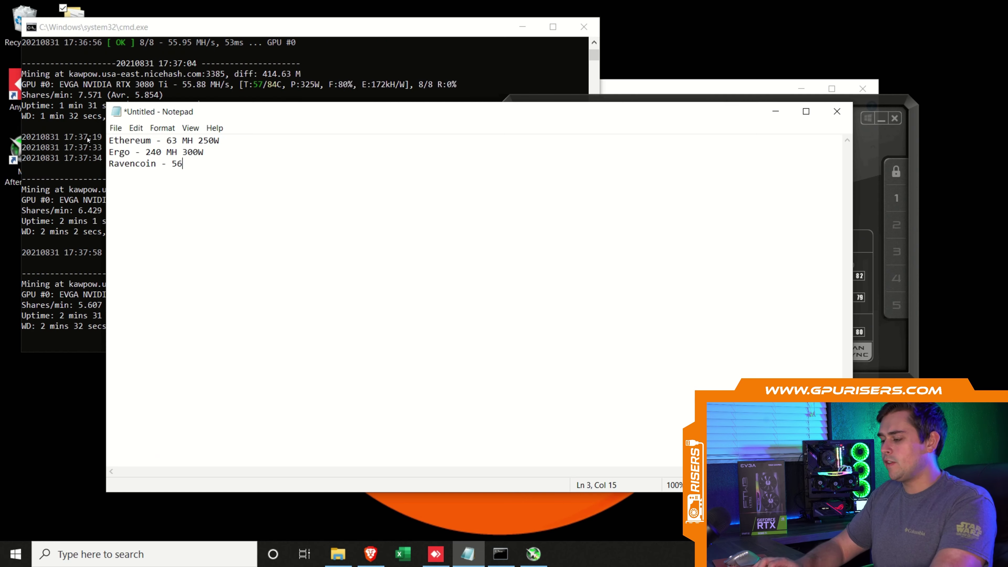
text(MH - 350W)
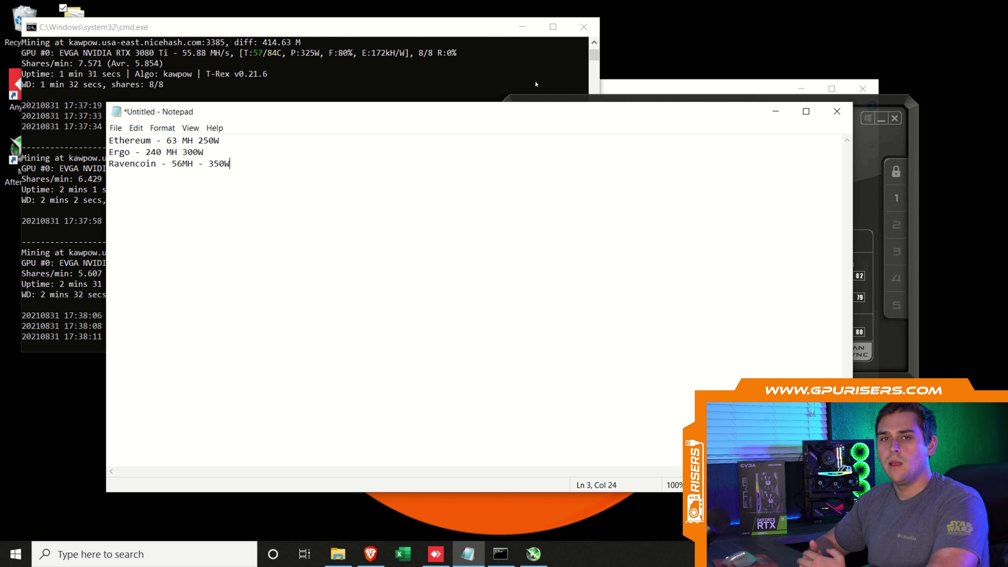
click(584, 27)
- Open WhatToMine in the browser and select one 3080 as the only active card, excluding the default 480s
key(alt+Tab)
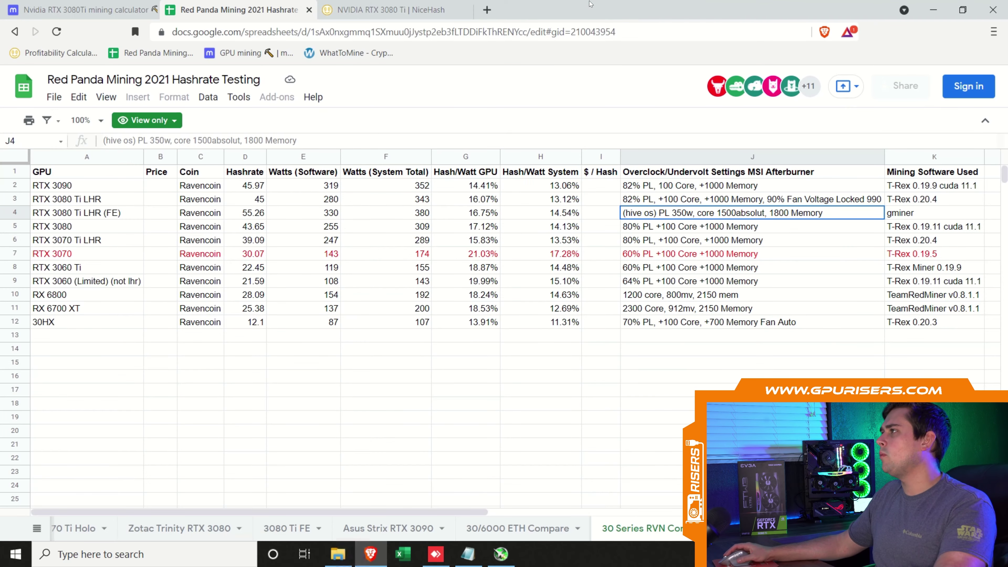
click(356, 53)
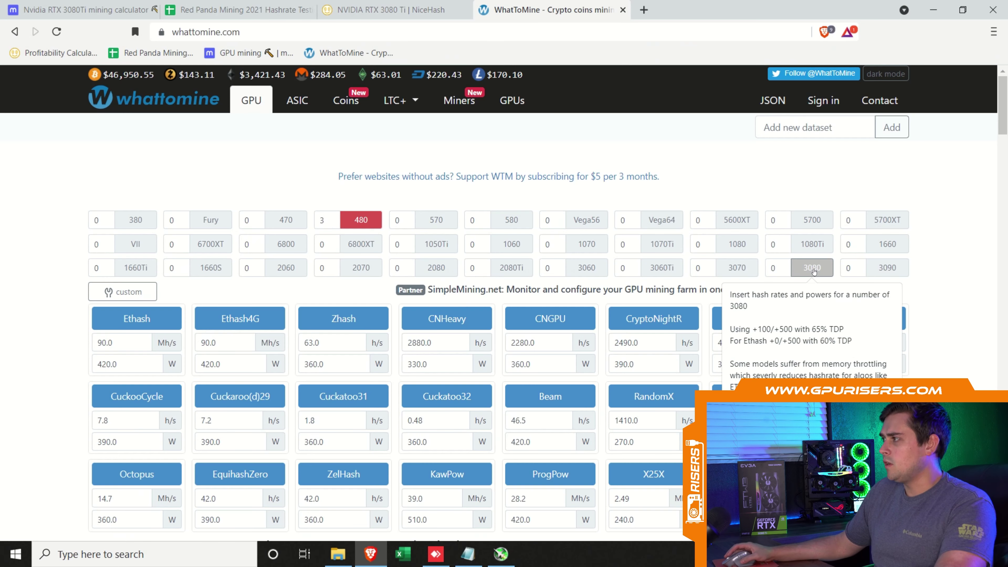
click(813, 268)
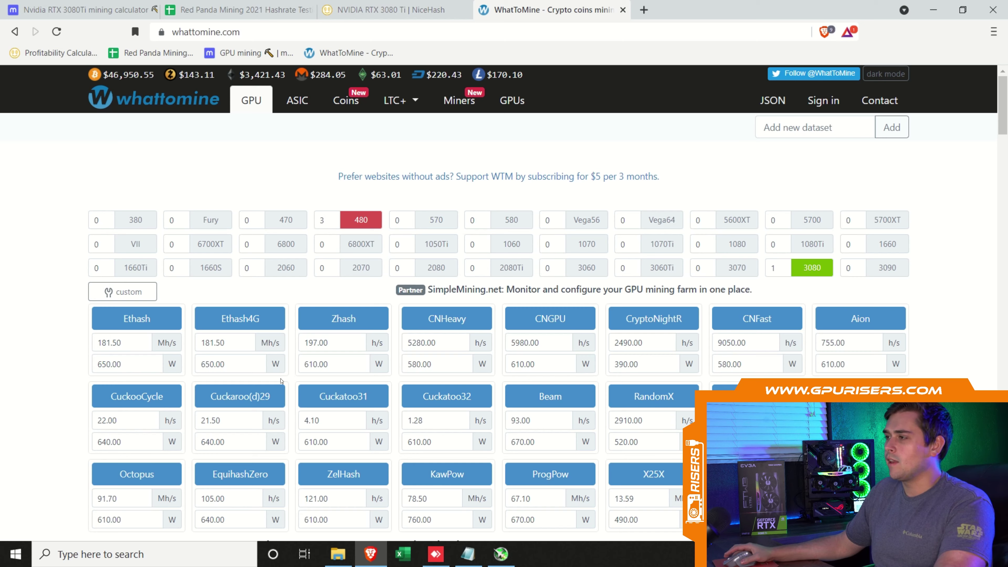
scroll(95, 345, down, 3)
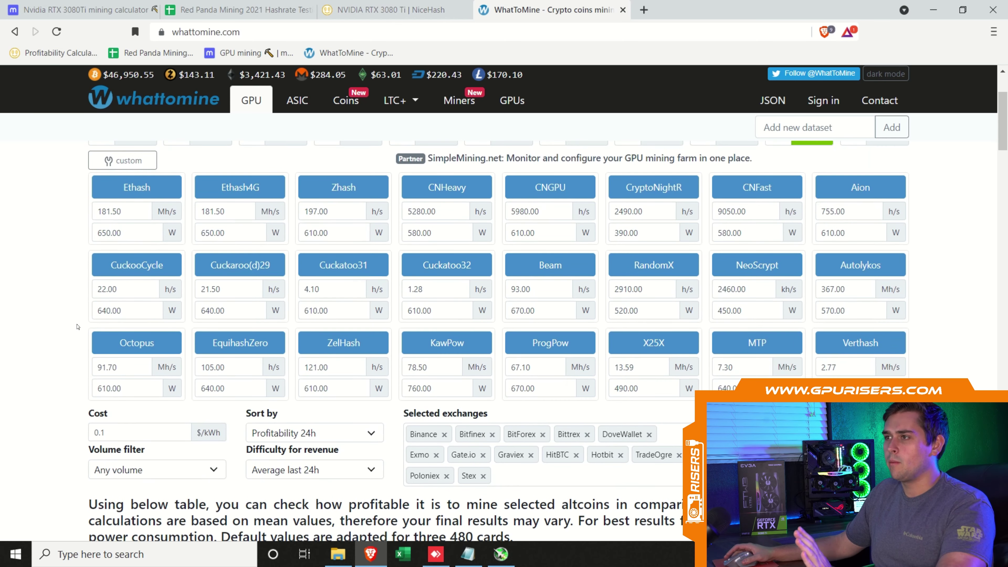
scroll(95, 345, up, 3)
- Set the Ethash hashrate to 63 Mh/s and power to 250 W, checking the values against the Notepad notes
double_click(102, 341)
key(BackSpace)
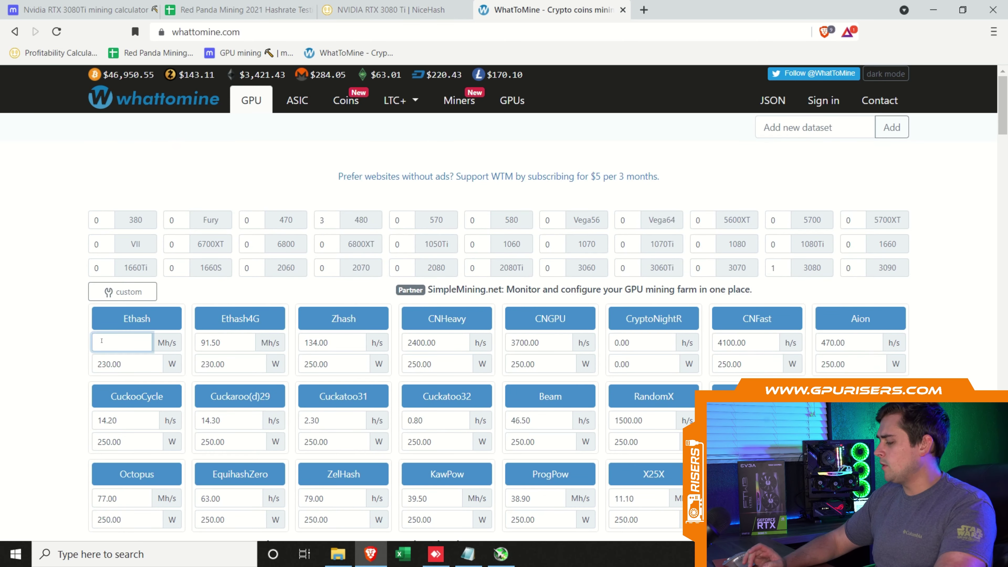
text(63)
key(alt+Tab)
key(alt+Tab)
key(Tab)
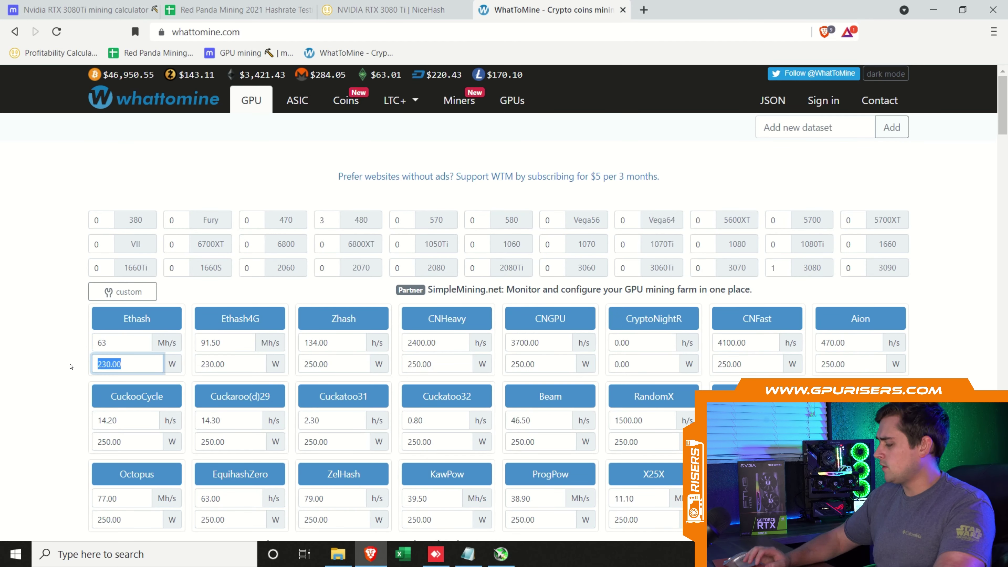
scroll(70, 366, down, 2)
click(468, 553)
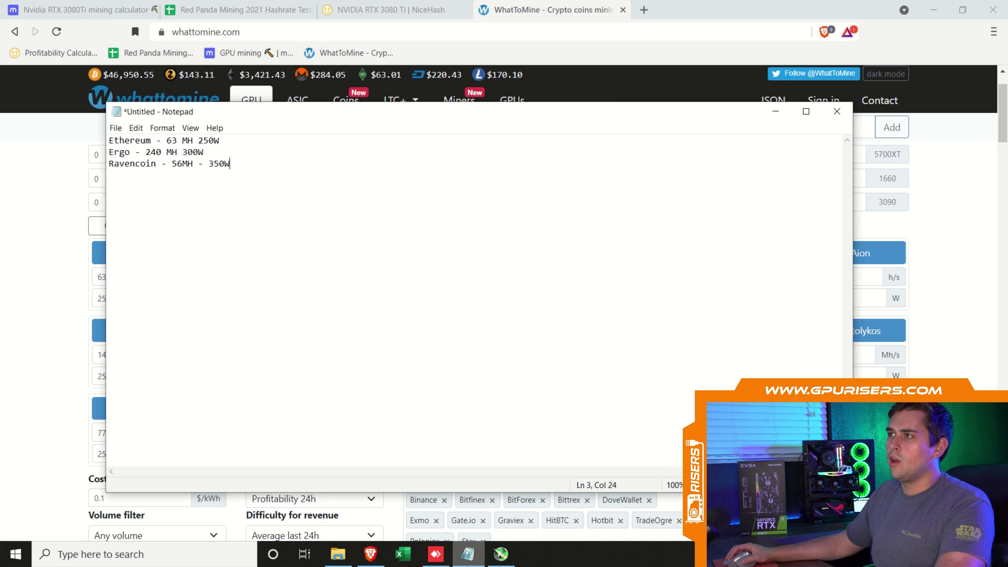
click(468, 553)
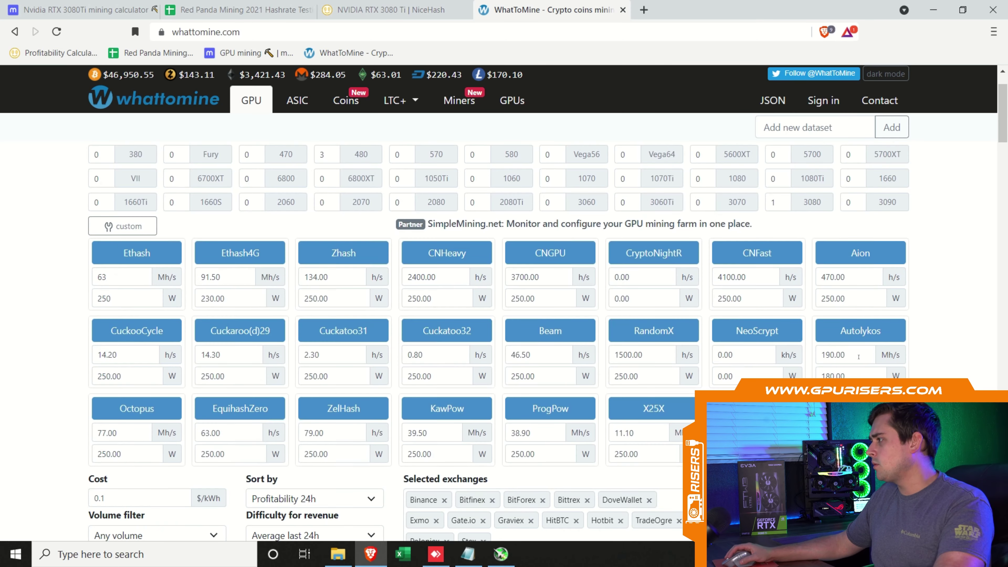
- Set the Autolykos hashrate to 240 Mh/s and its power to 300 W
double_click(865, 356)
text(240)
key(Tab)
text(300)
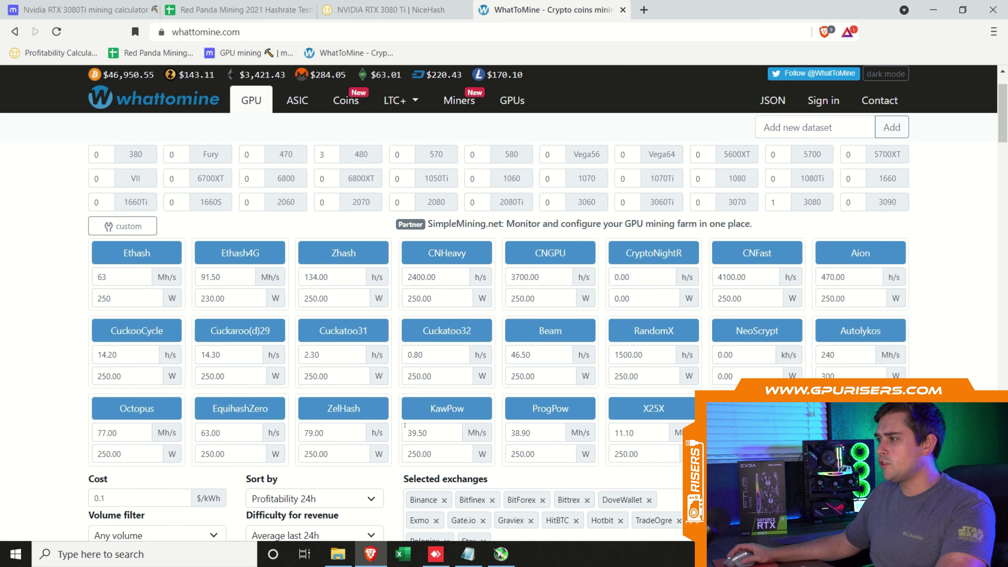
- Set the KawPow hashrate to 56 Mh/s and power to 350 W, and calculate the coin profitability
double_click(431, 430)
text(56)
click(410, 453)
key(BackSpace)
text(3)
key(Return)
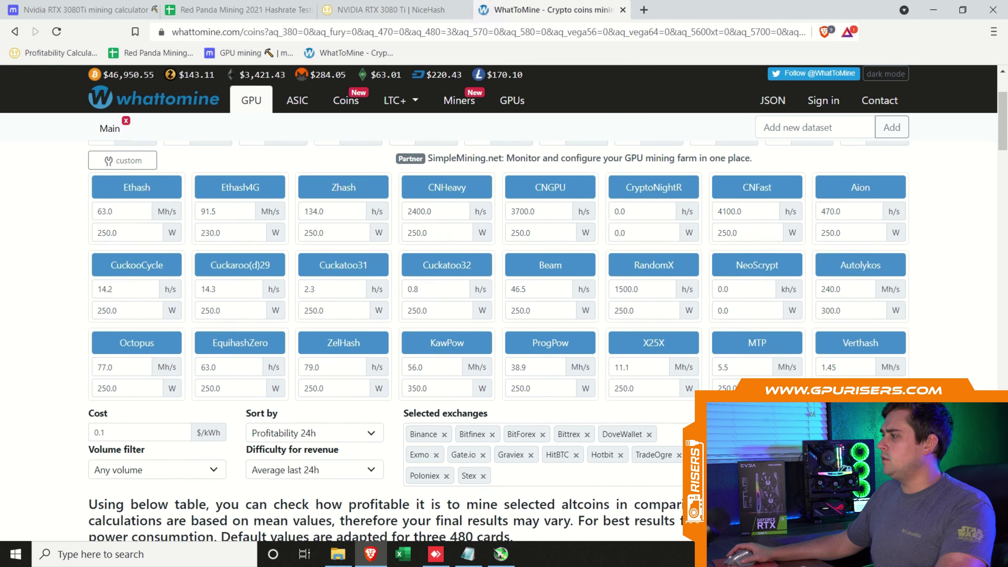
scroll(92, 398, down, 3)
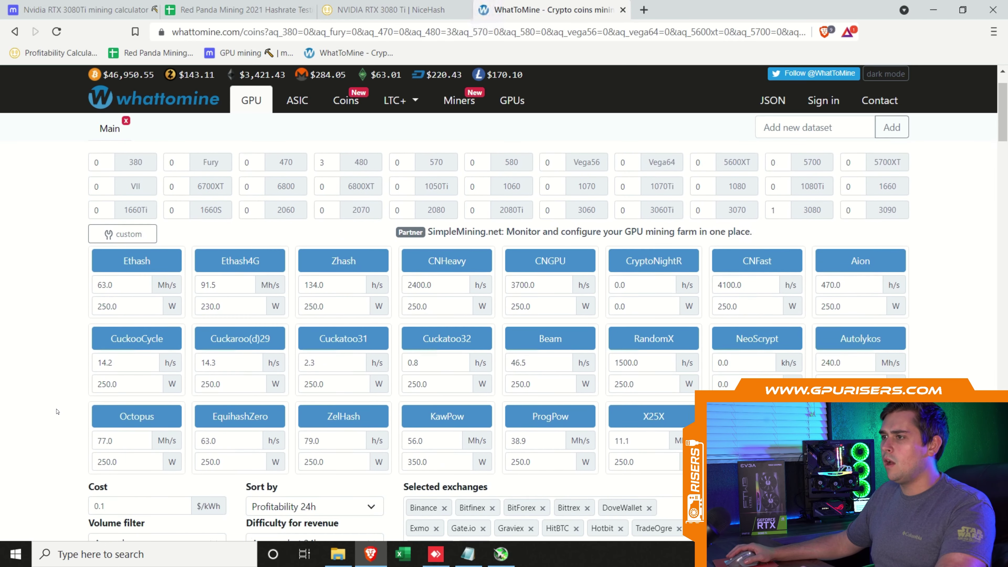
key(Return)
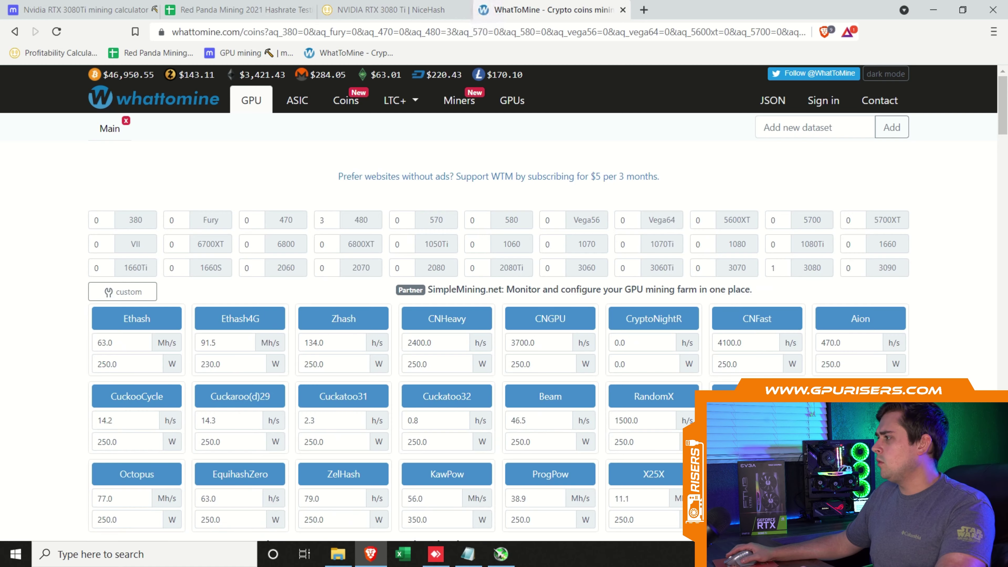
- Review the profitability table and compute Ravencoin's daily power cost in Calculator as 6.87 - 6.03
scroll(498, 337, down, 10)
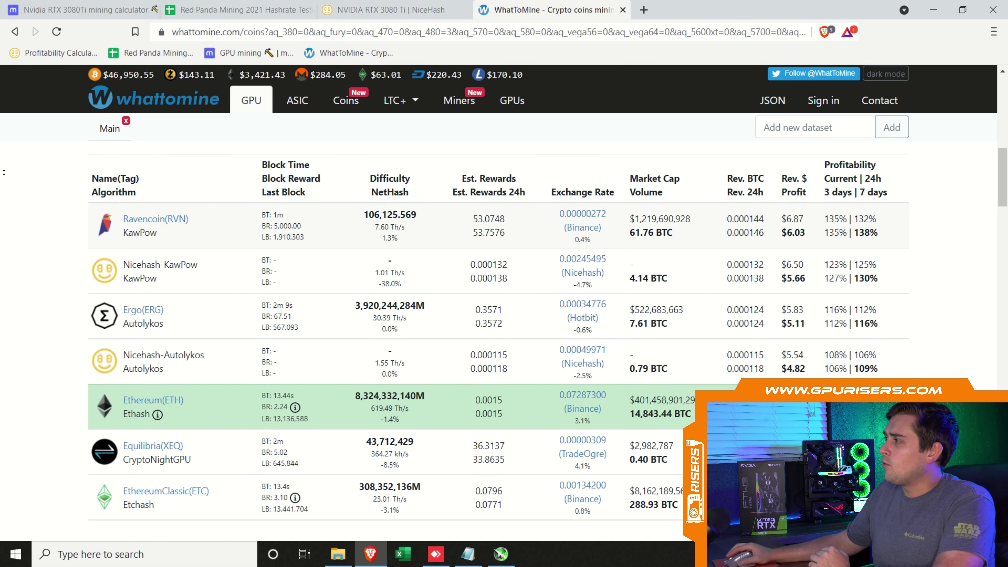
scroll(704, 274, down, 2)
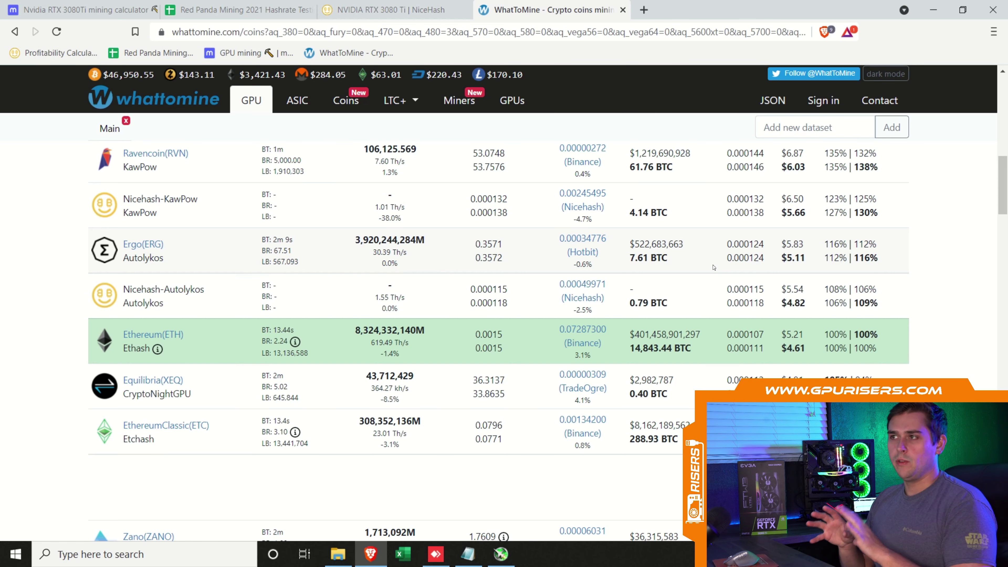
click(103, 554)
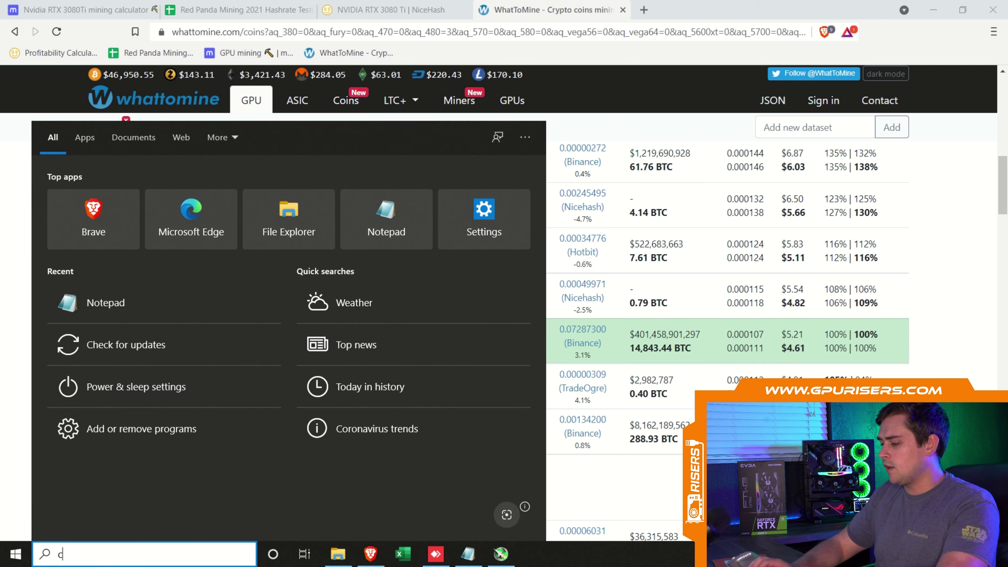
click(103, 554)
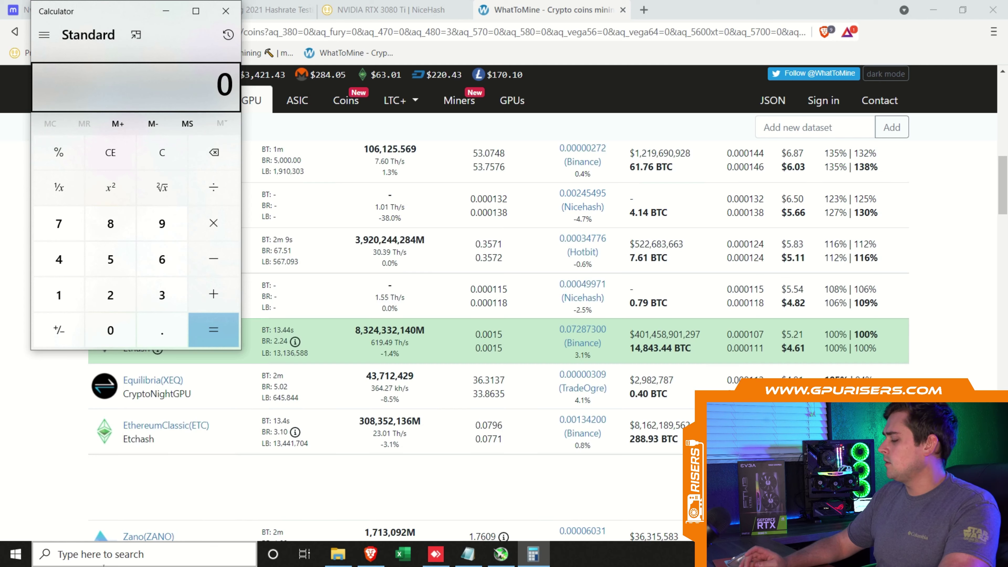
text(6.87 - 6.03)
key(Return)
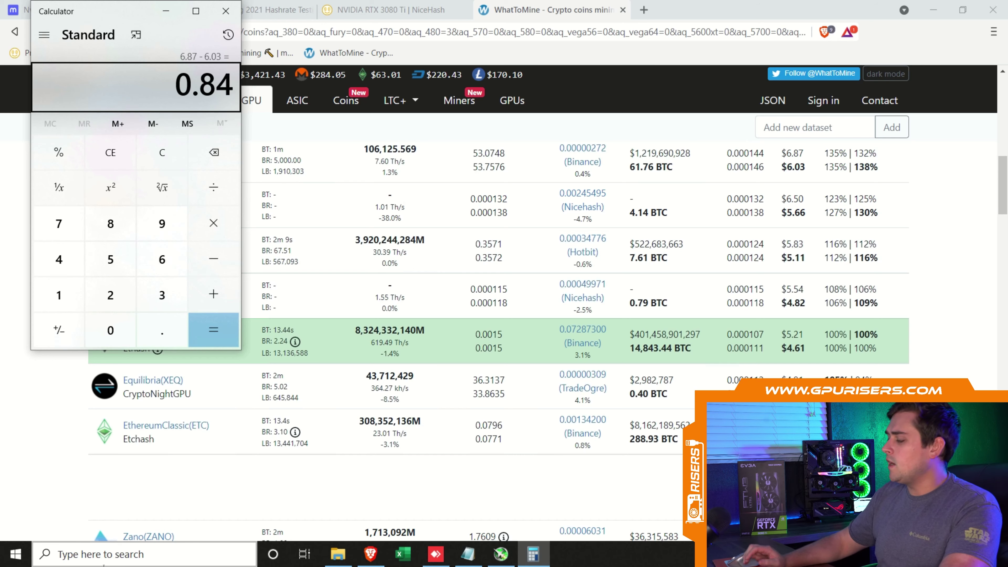
key(Escape)
- Append "- 84 Cents/Day" to the Ravencoin line in the Notepad notes and minimize Notepad
key(alt+Tab)
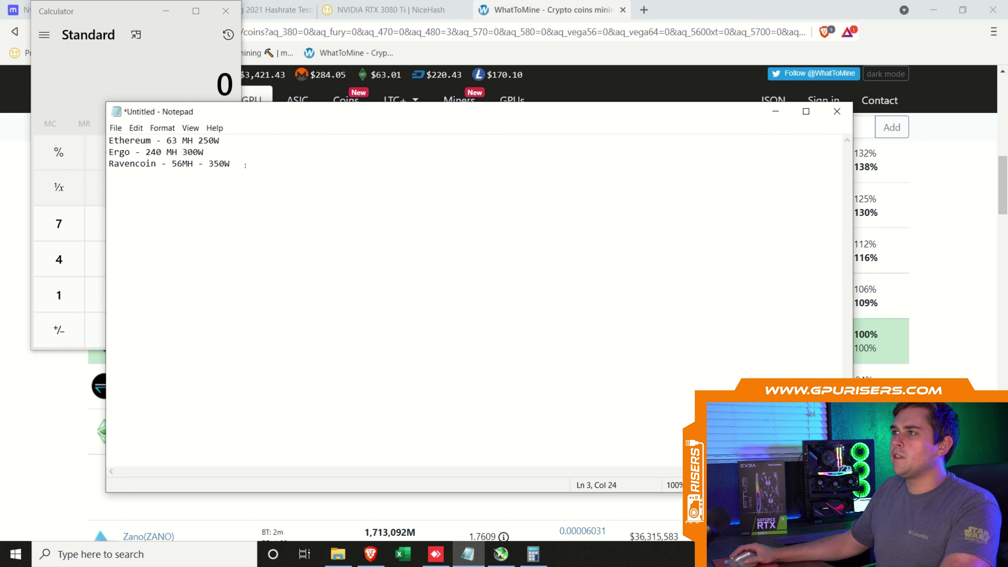
text(- )
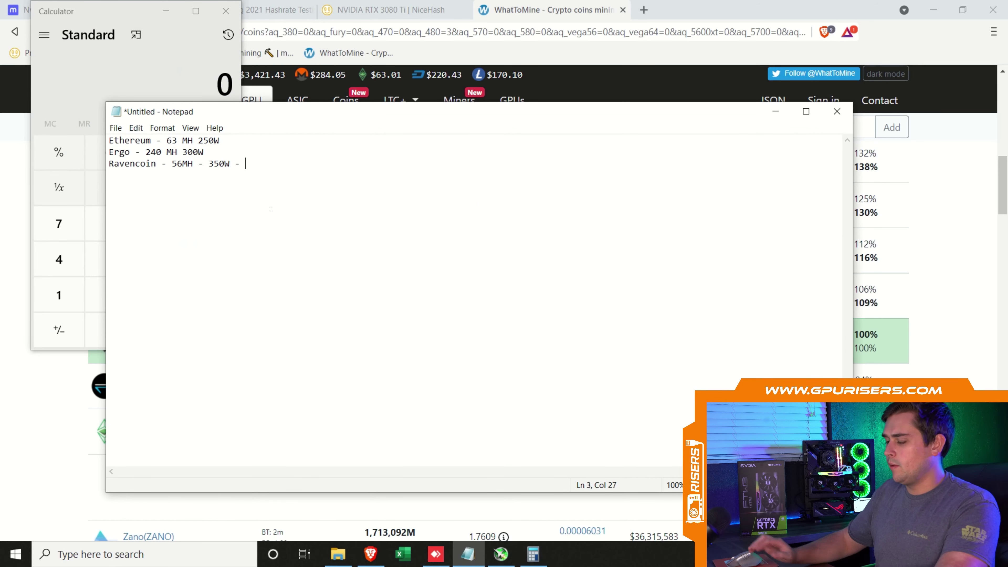
text(84 Cent)
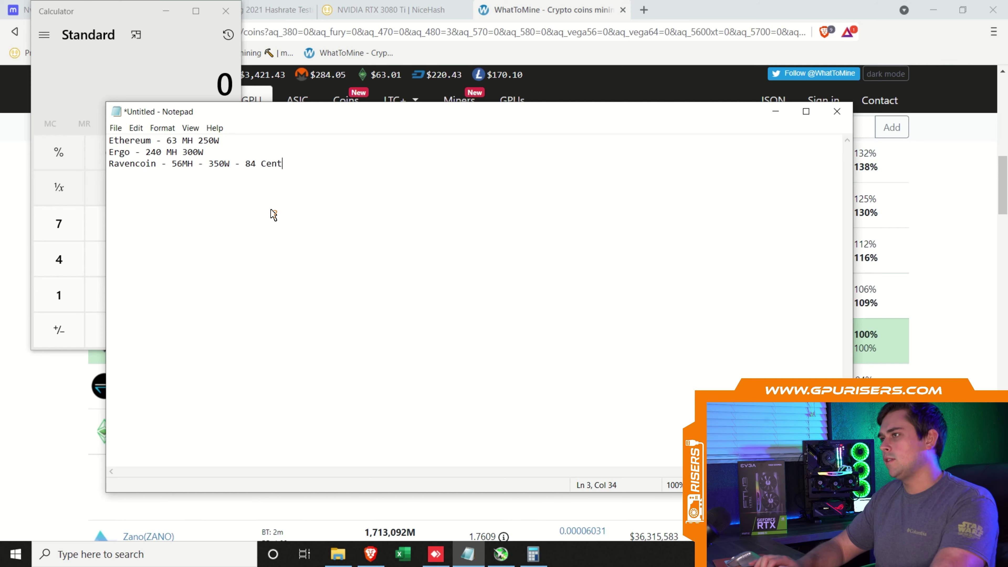
text(s/Day)
click(775, 111)
- Compute Ergo's daily power cost in Calculator as 5.83 - 5.11, moving the calculator clear of the table
click(155, 147)
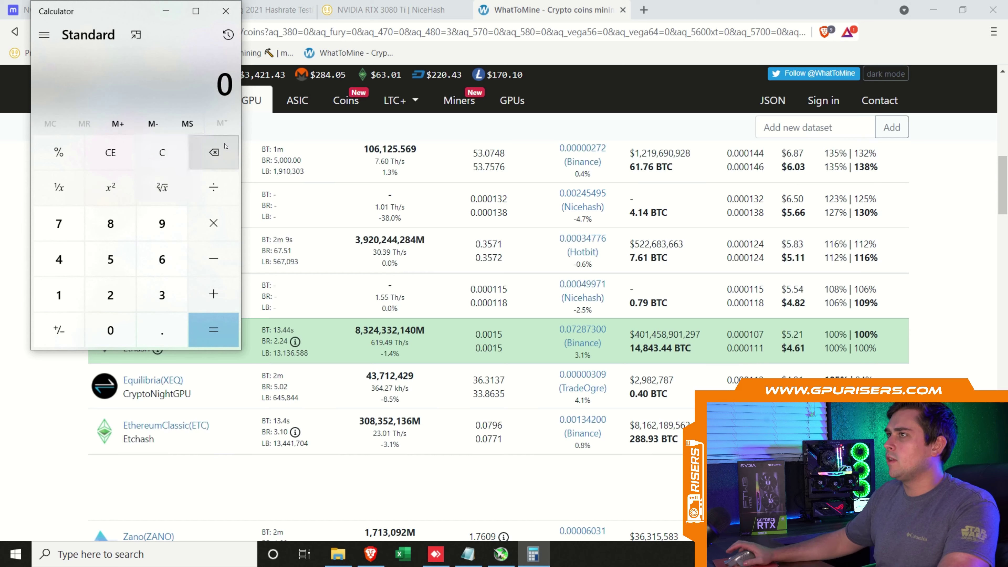
drag(92, 11, 123, 80)
text(5.83 - 5)
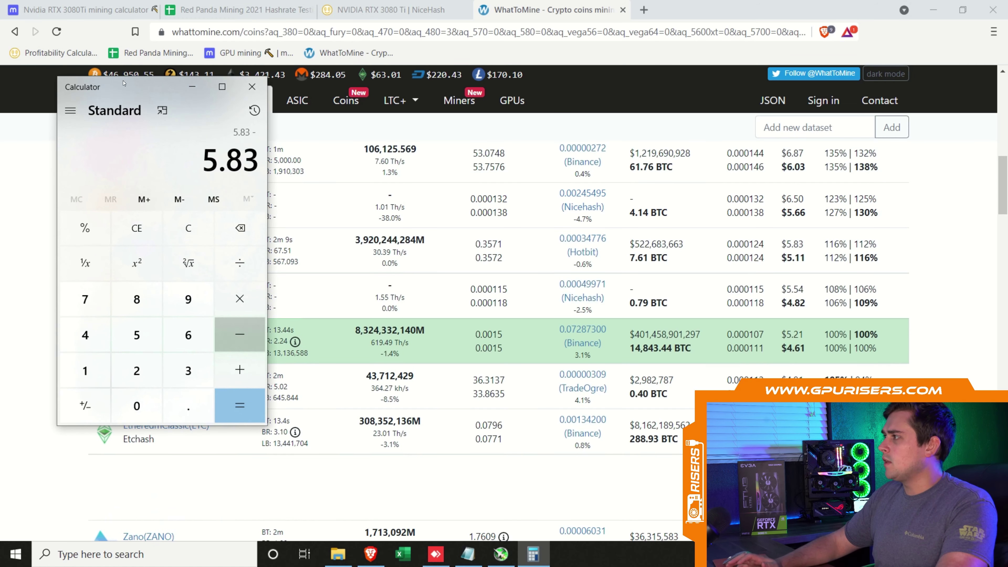
text(.11)
key(Return)
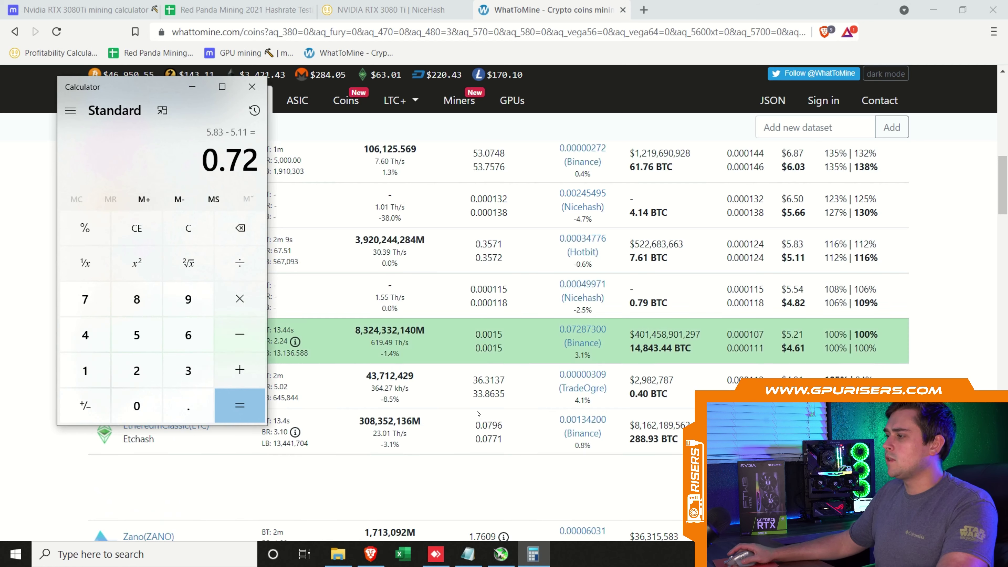
- Append "- 72 Cents/Day -" to the Ergo line in the Notepad notes
click(463, 553)
click(307, 157)
text(- 72 Cents/Day -)
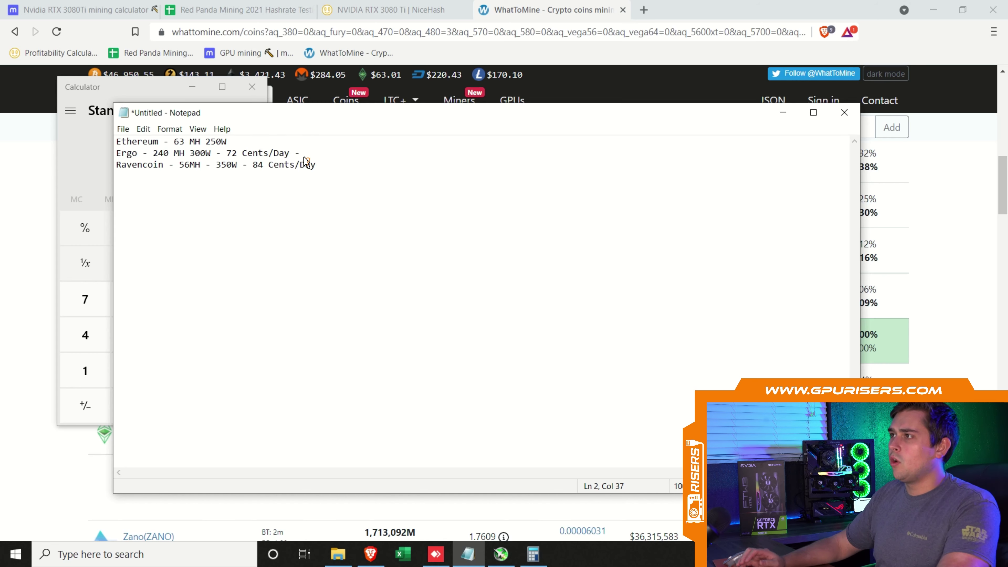
- Add "12 Cents" below a blank line at the end of the notes and return to the WhatToMine results
key(ctrl+End)
key(Return)
key(Return)
text(12 Cents)
key(alt+Tab)
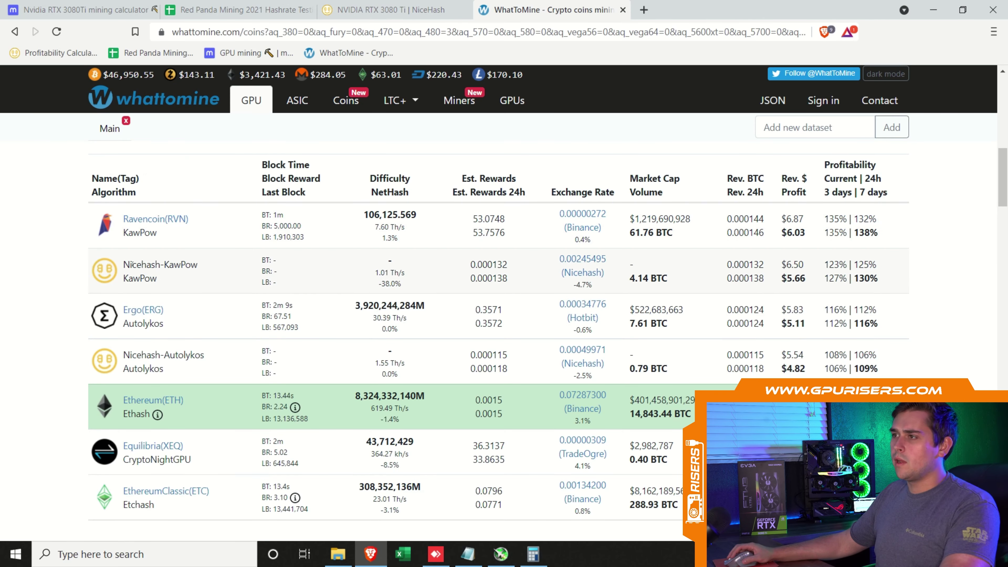
- Review the Nicehash-KawPow row against the other coins' revenue and profit in the WhatToMine table
triple_click(157, 263)
click(157, 264)
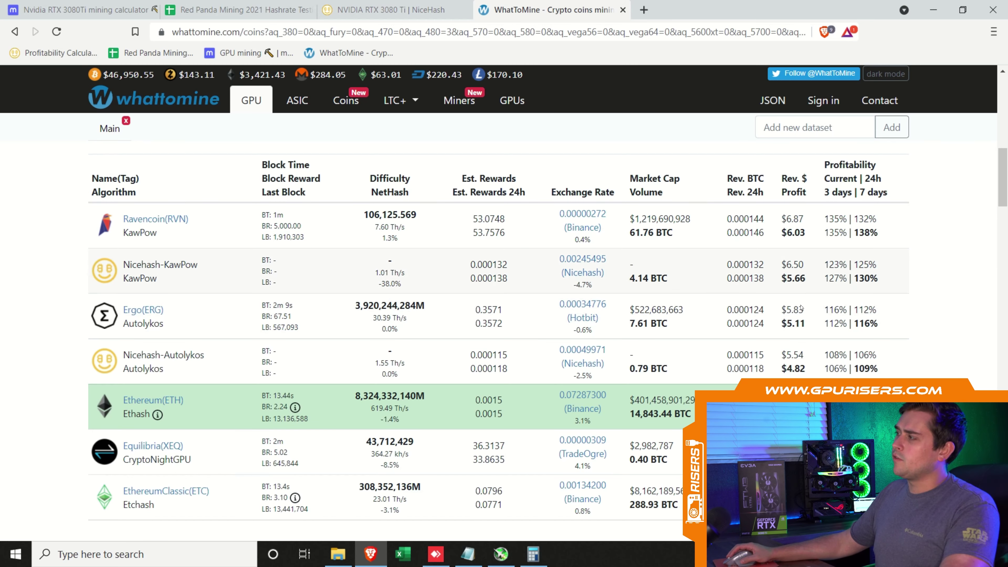
scroll(800, 302, down, 2)
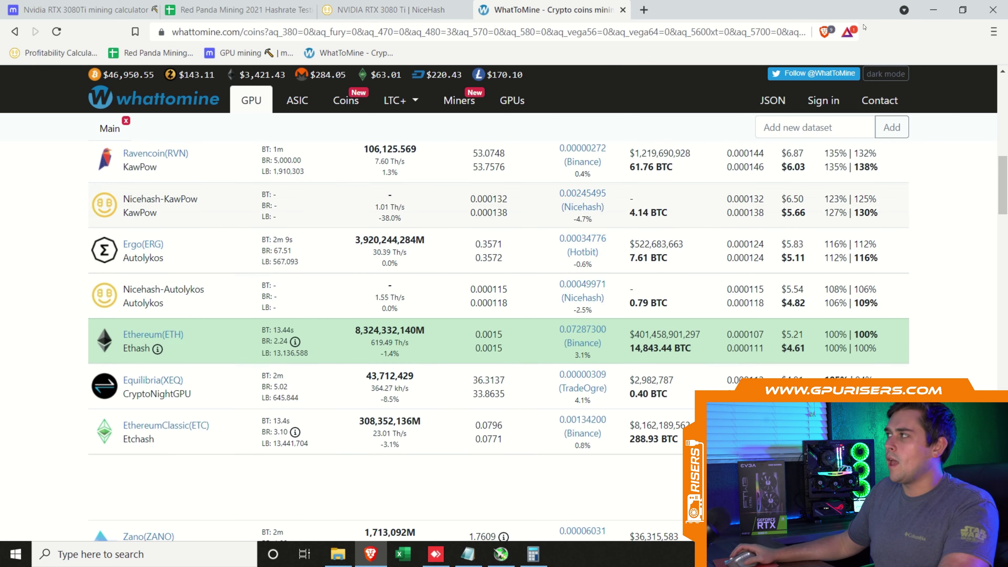
- Minimize the browser and MSI Afterburner and open the RVN-ravenminer batch file in the TREX Miner folder for editing
click(930, 13)
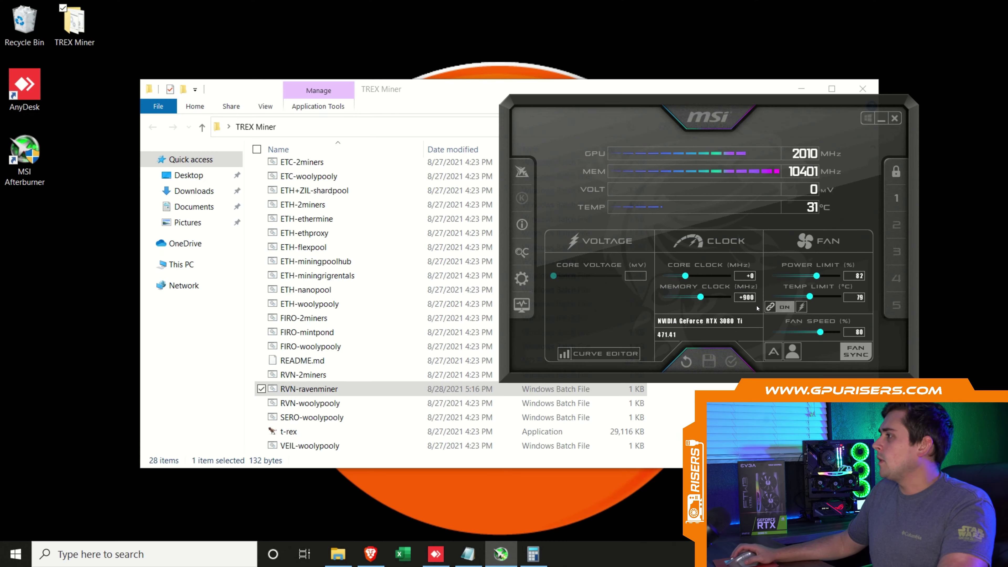
click(881, 118)
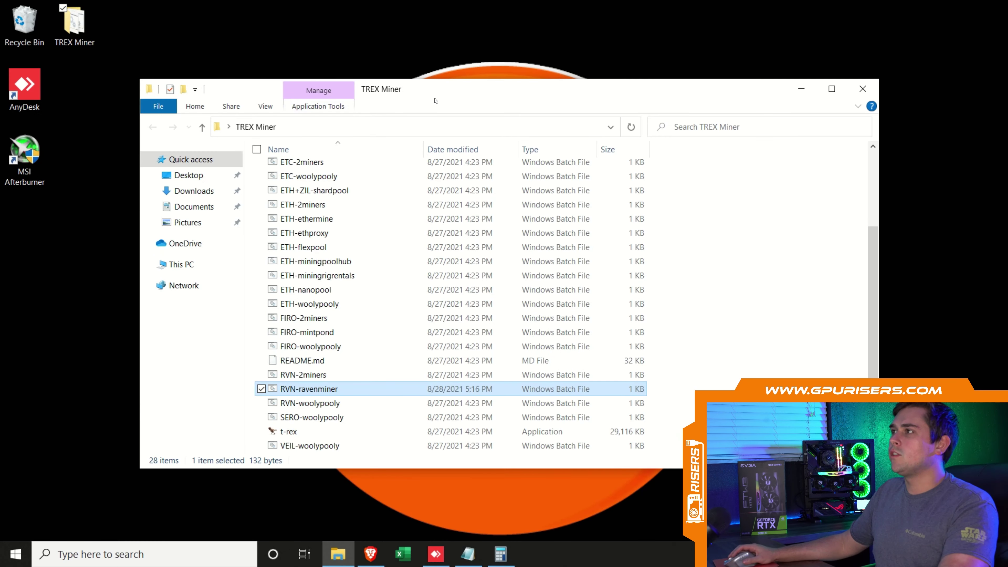
drag(411, 97, 414, 79)
right_click(329, 373)
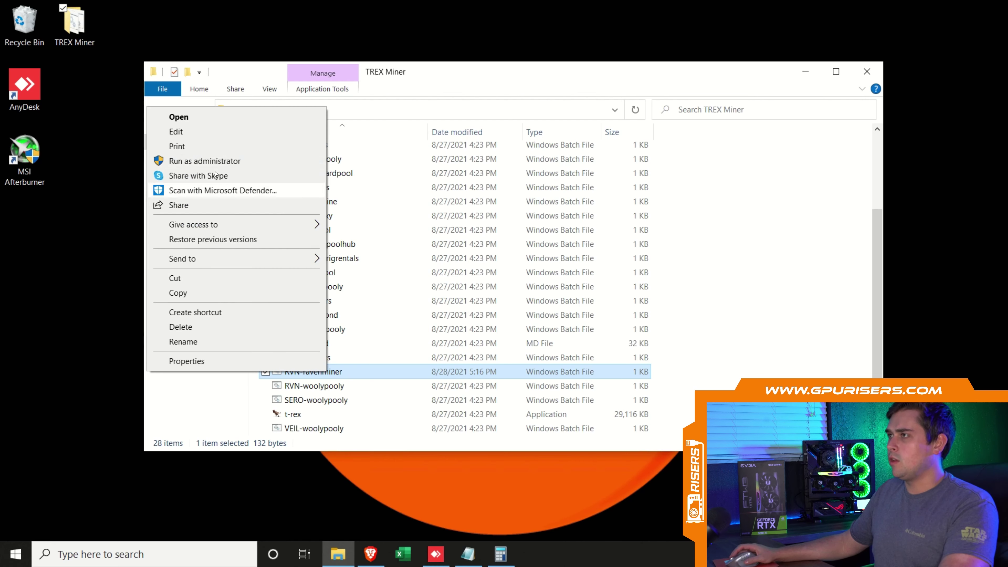
click(175, 132)
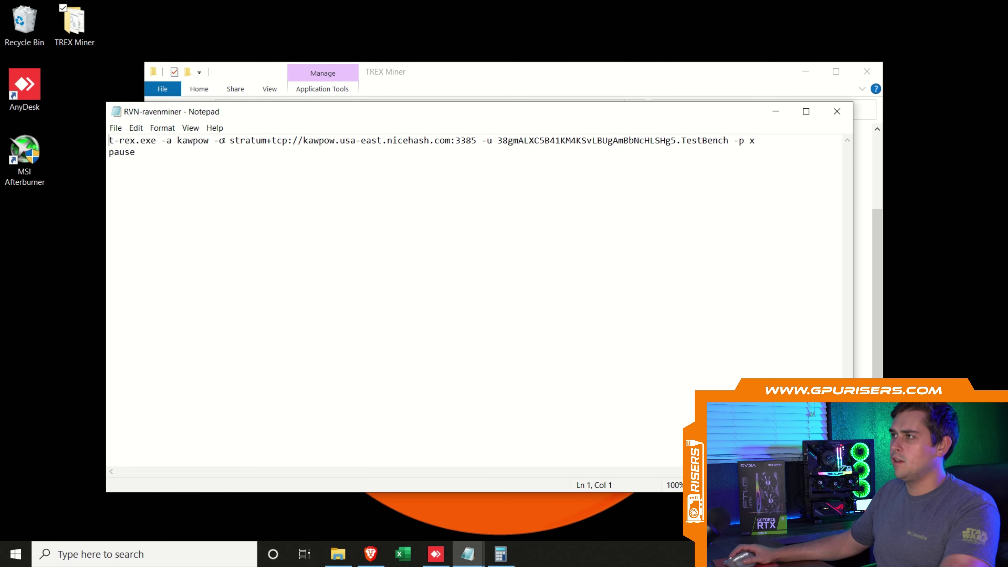
- Switch to Brave, search Google for "nicehash stratum" in a new tab, and open NiceHash's Stratum Generator page
click(371, 553)
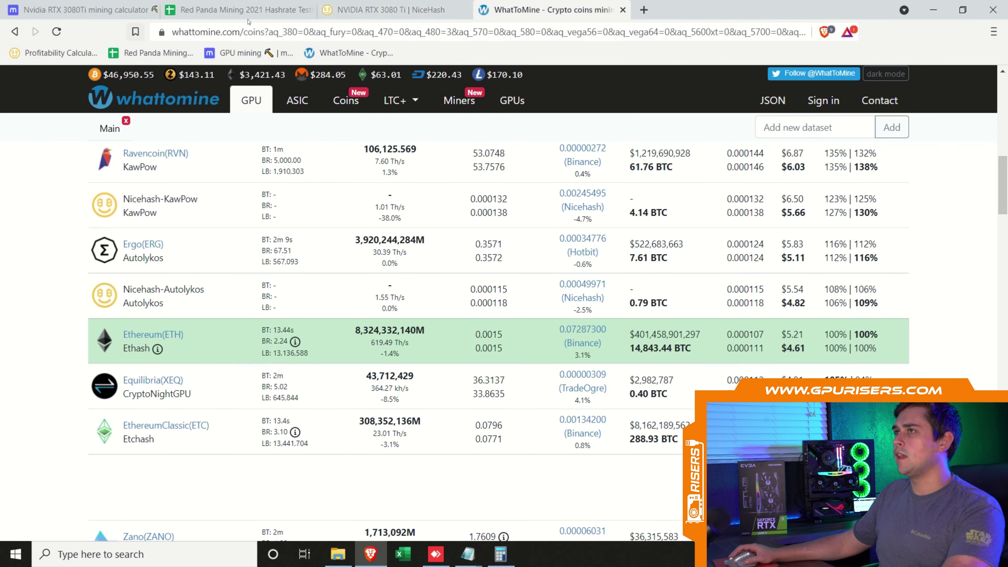
key(ctrl+t)
text(google.com)
key(Return)
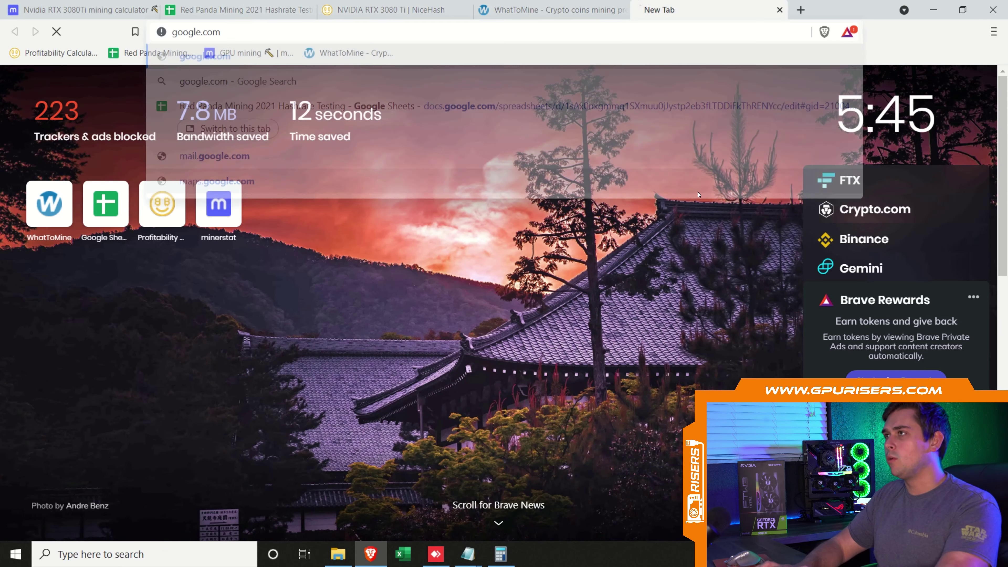
text(niceha)
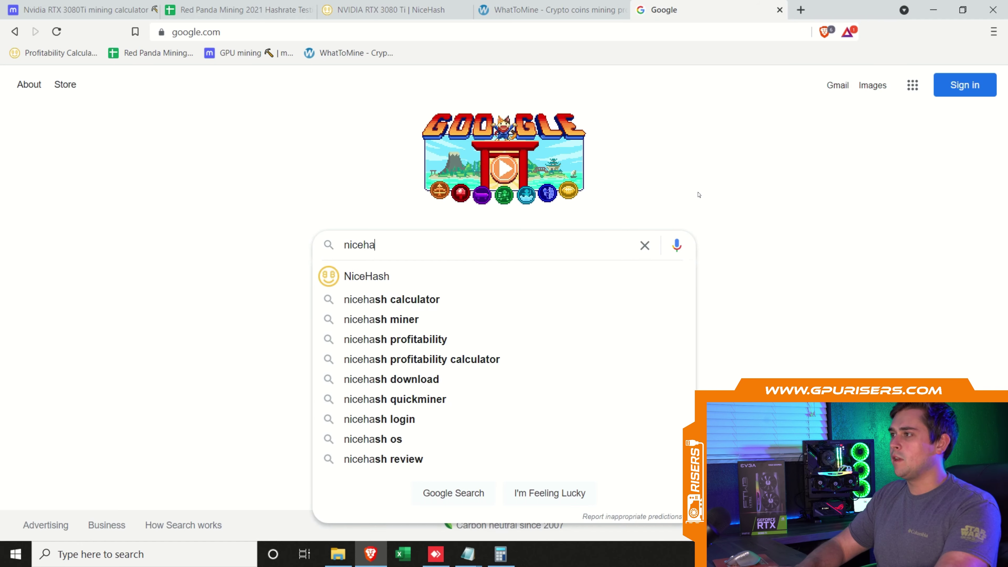
text(sh stratum)
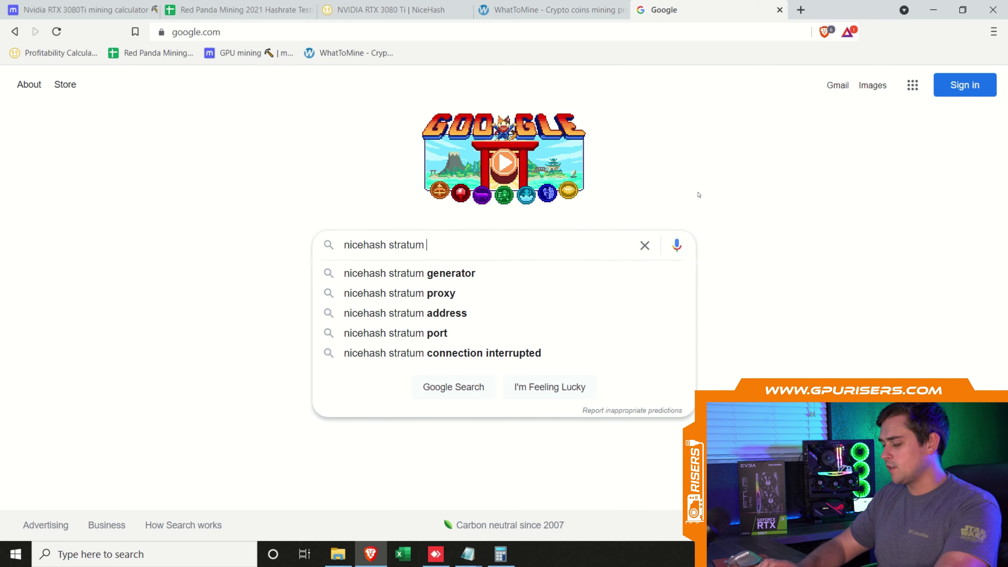
key(Return)
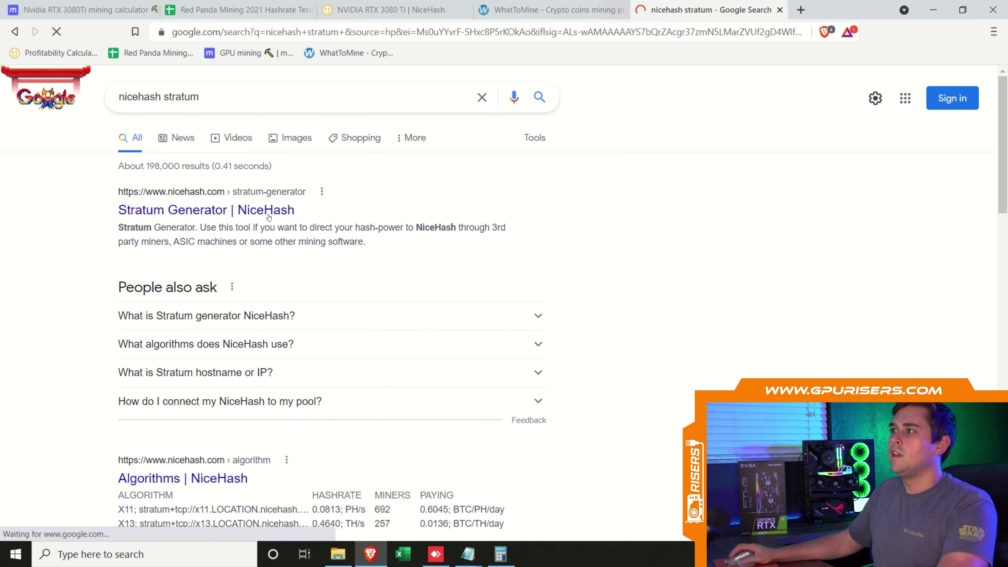
click(266, 216)
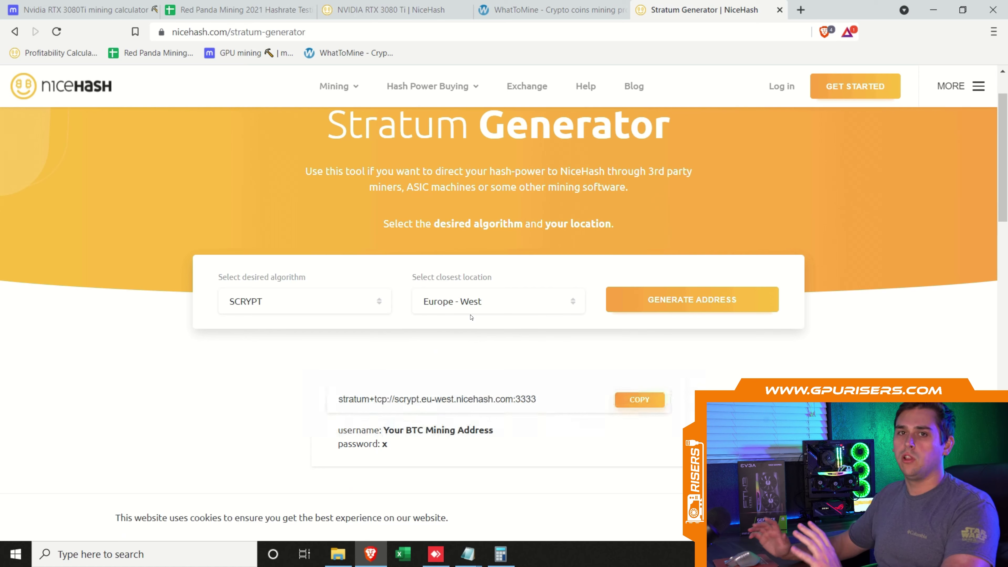
- Generate the NiceHash stratum address for the KAWPOW algorithm at the USA - East location
click(333, 301)
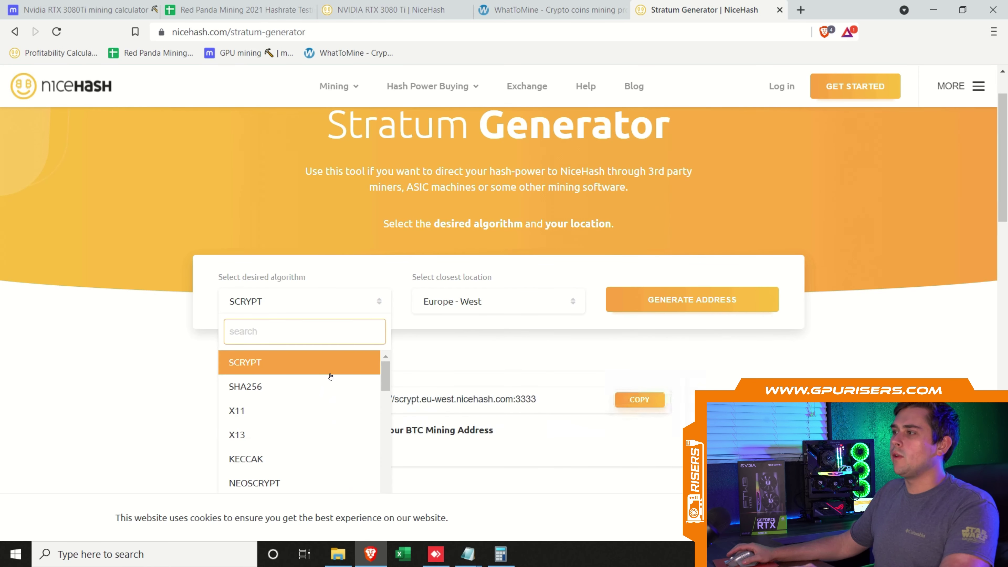
drag(386, 375, 388, 488)
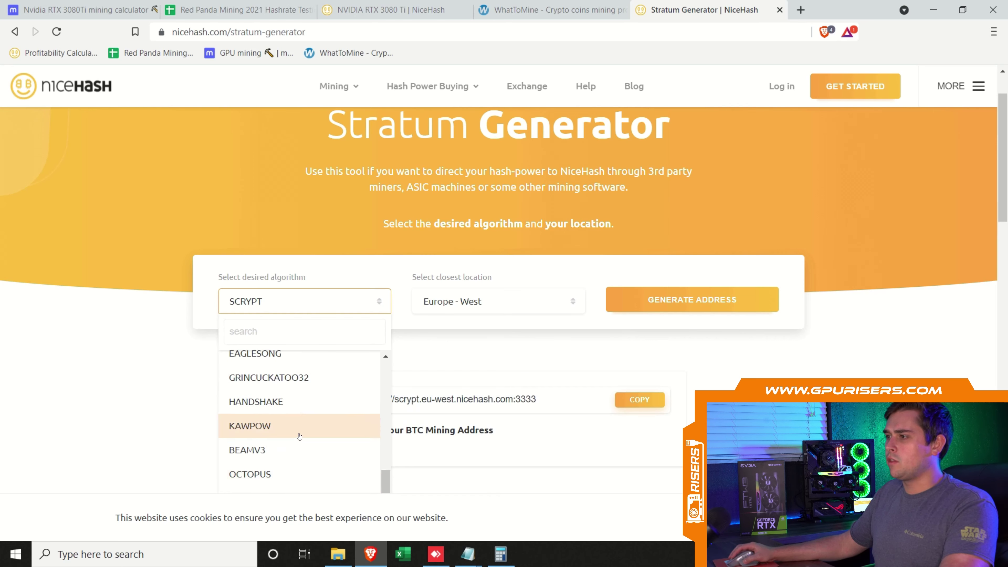
click(298, 428)
click(525, 311)
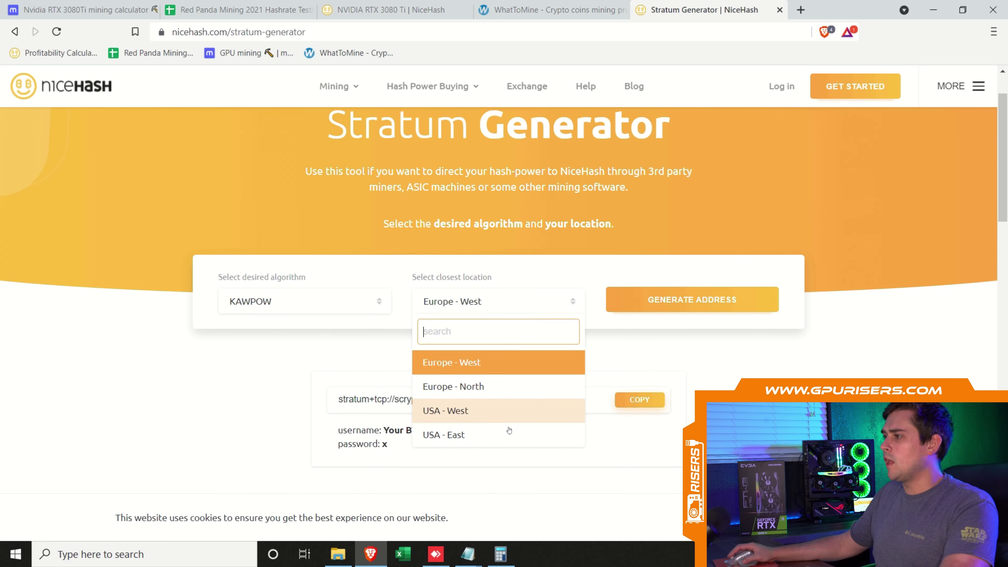
click(473, 437)
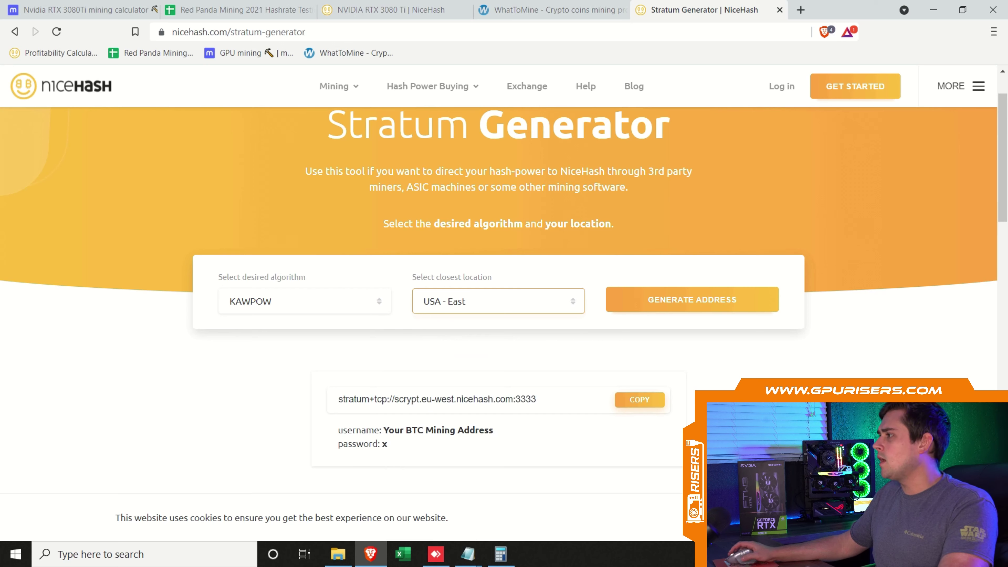
click(697, 304)
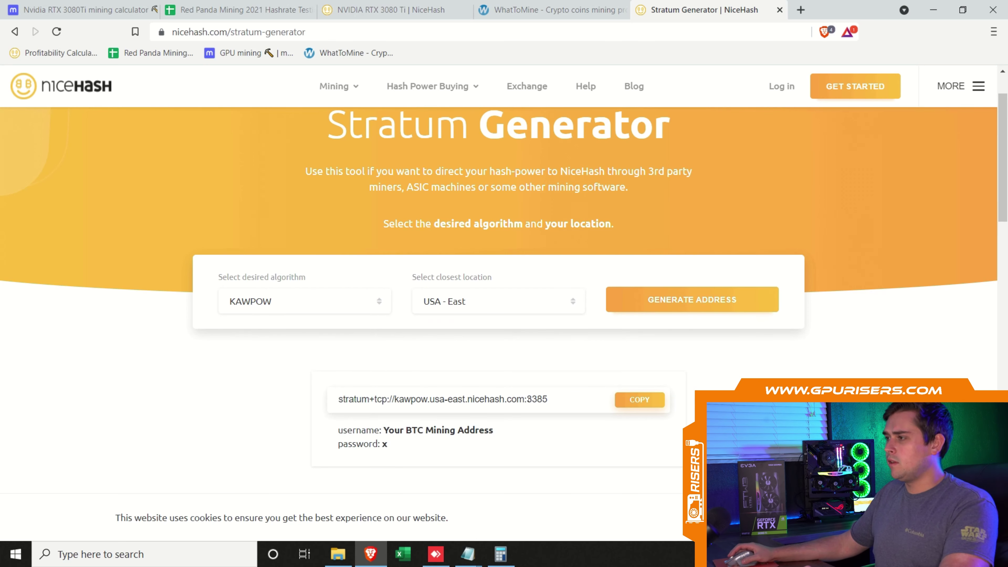
- Check the generated stratum address against the RVN-ravenminer batch file, review its wallet address and worker name, and close the file
drag(543, 399, 437, 402)
mouse_move(468, 554)
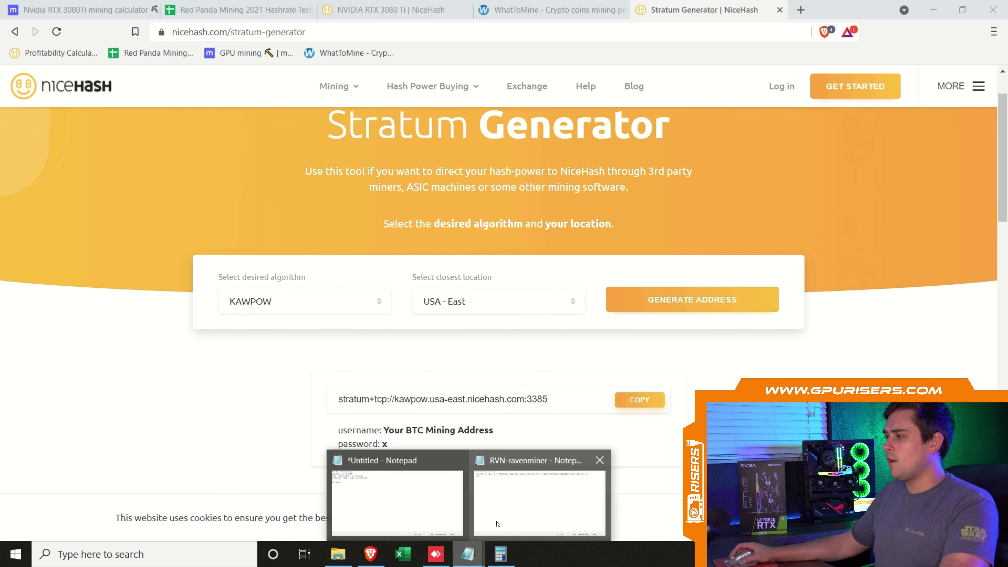
click(498, 524)
drag(230, 141, 461, 141)
click(678, 141)
drag(678, 141, 502, 141)
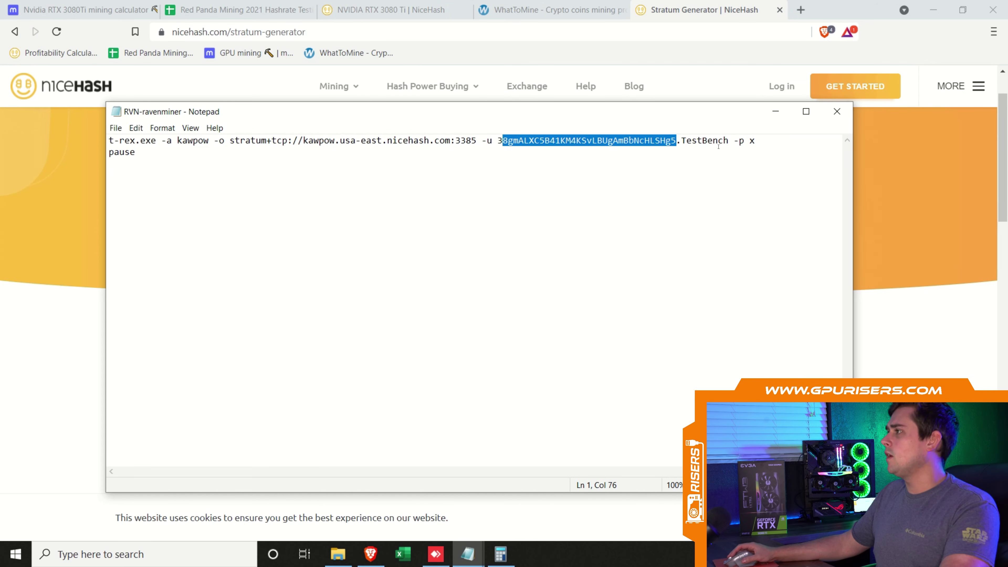
drag(681, 141, 730, 141)
click(730, 141)
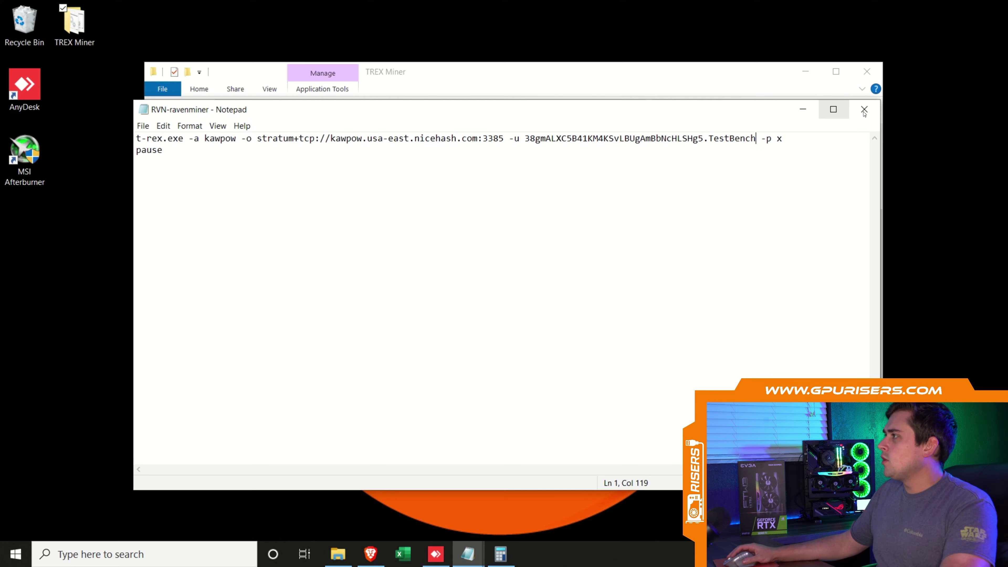
click(864, 111)
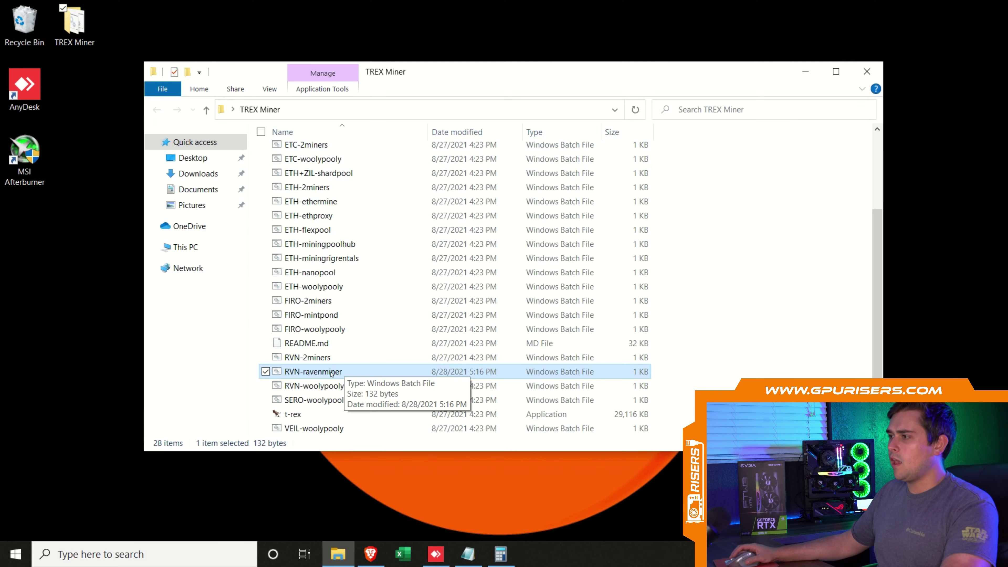
- Create a desktop shortcut to RVN-ravenminer, place it beside the TREX Miner folder icon, and close the folder window
right_click(332, 373)
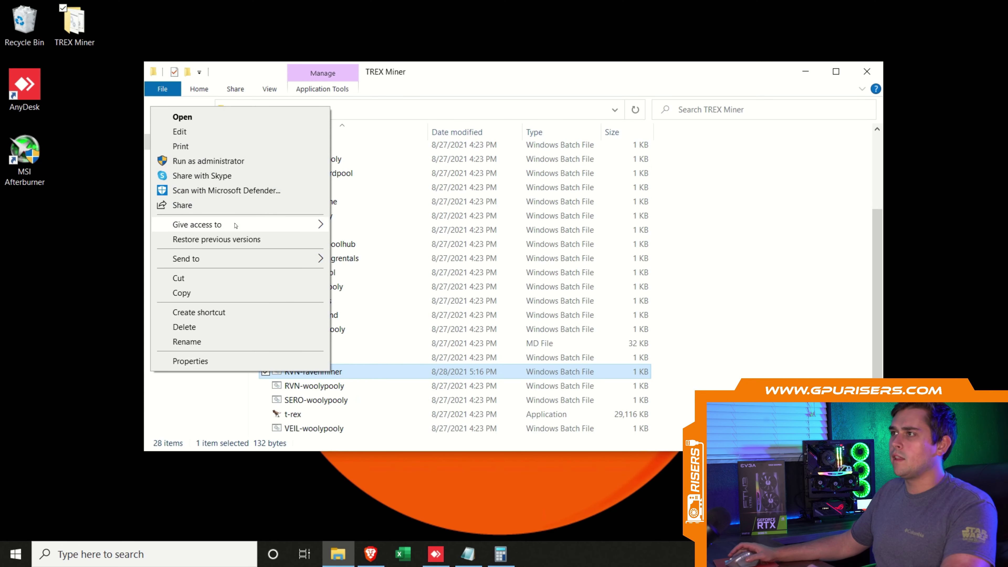
mouse_move(238, 264)
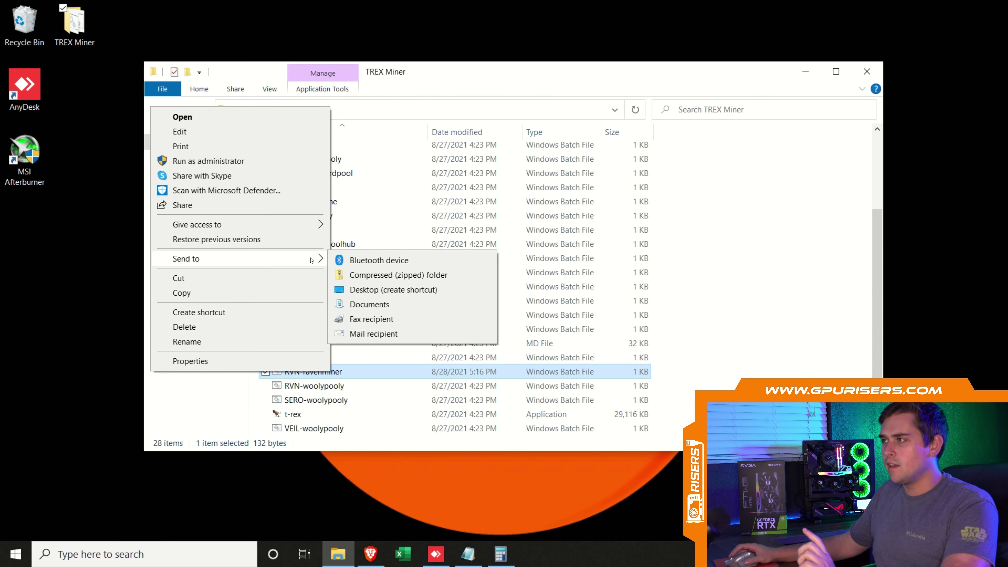
click(399, 290)
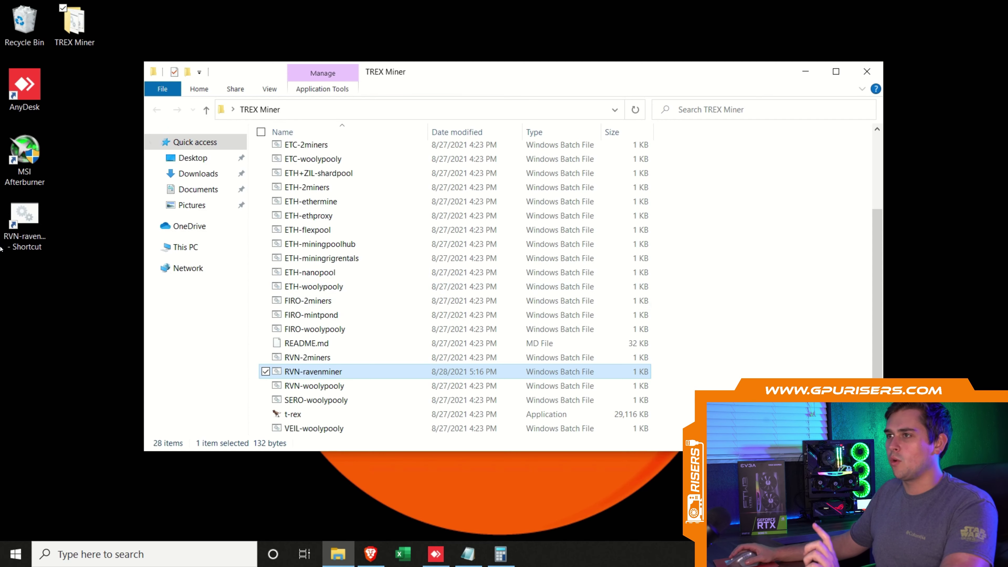
drag(23, 216, 125, 32)
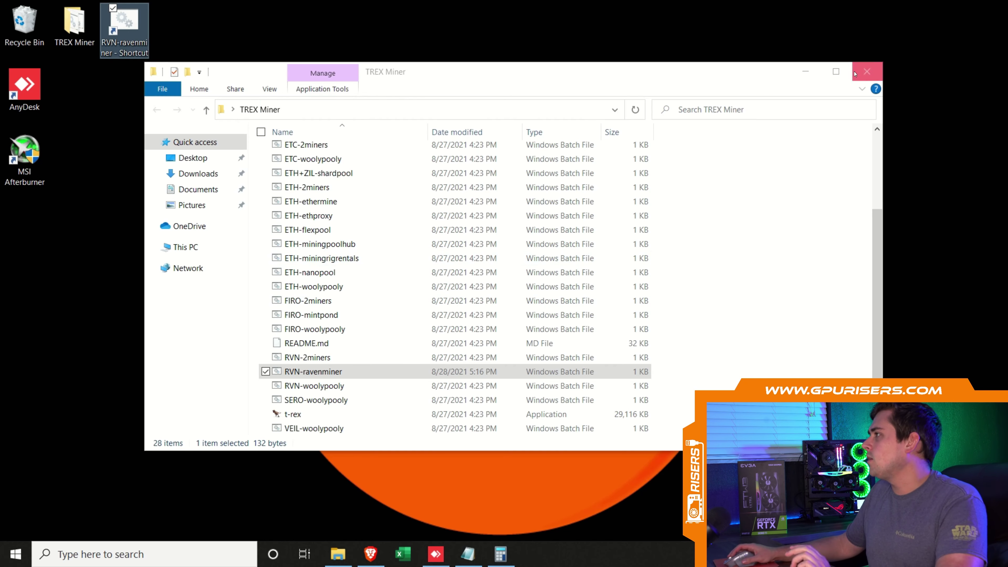
click(867, 71)
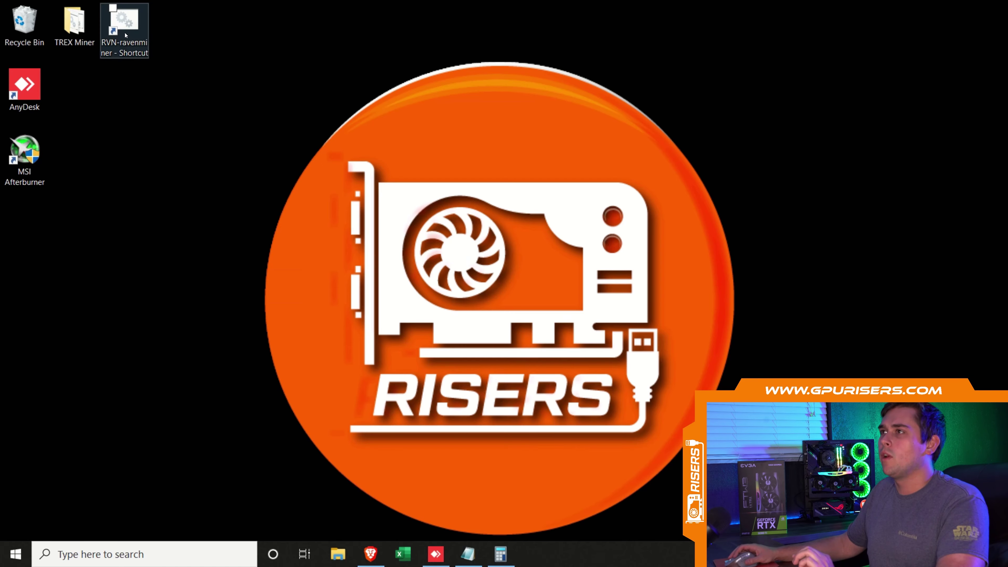
- Launch the miner from the RVN-ravenminer desktop shortcut, move its window aside, and return to the WhatToMine results in Brave
double_click(125, 35)
drag(406, 46, 580, 63)
click(370, 553)
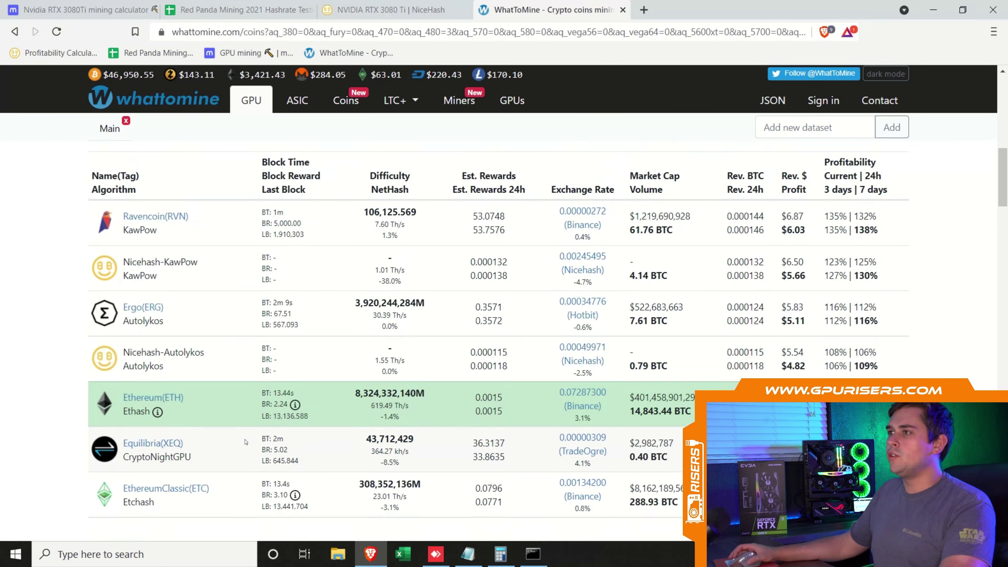
scroll(241, 410, up, 2)
scroll(583, 349, down, 2)
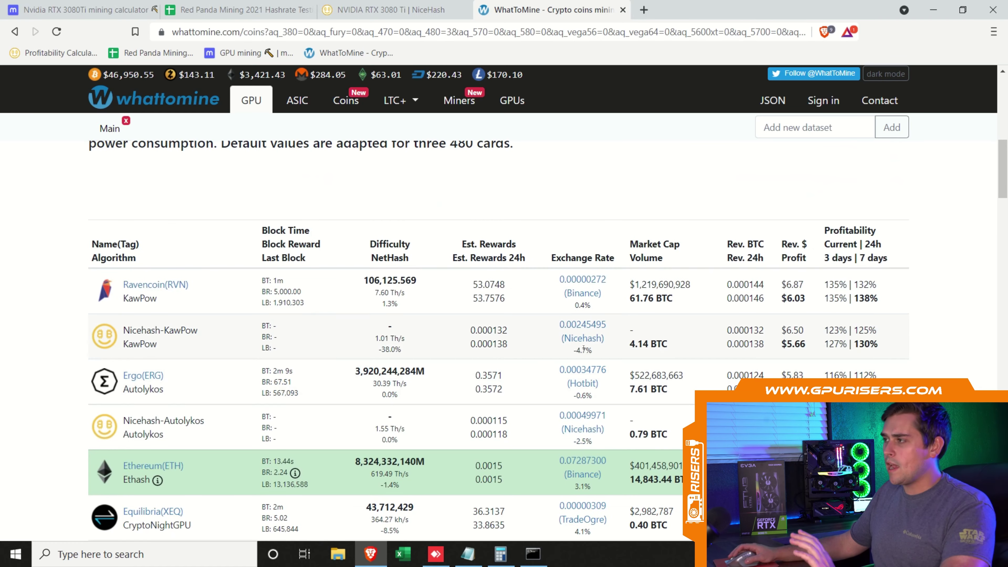